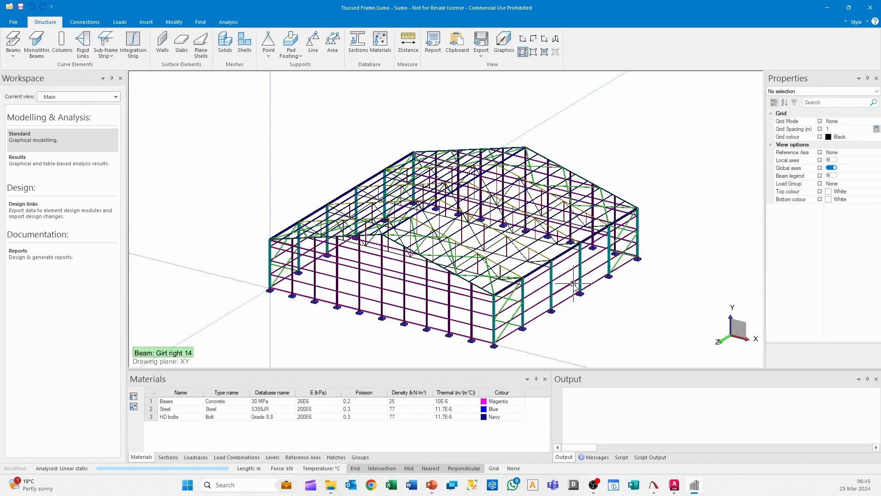
Set the trussed frame model to the front view with the whole gable visible
middle_drag(470, 269, 459, 247)
middle_drag(344, 221, 393, 241)
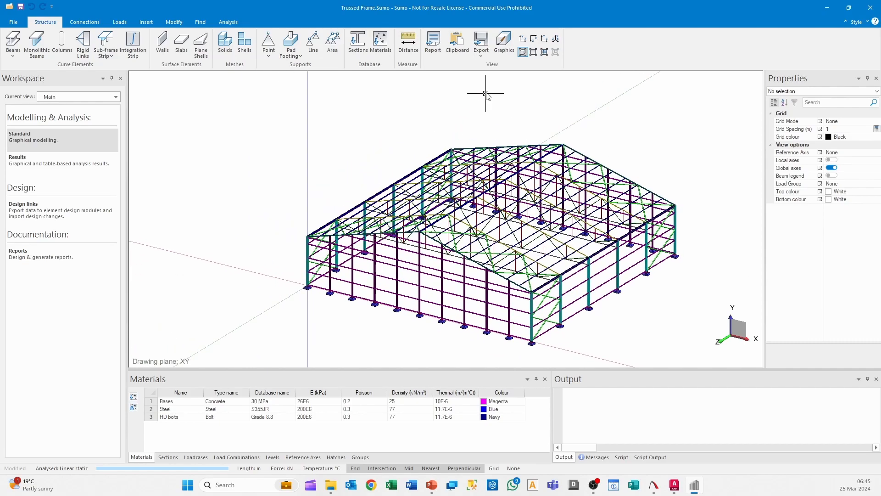
click(523, 39)
scroll(541, 246, down, 1)
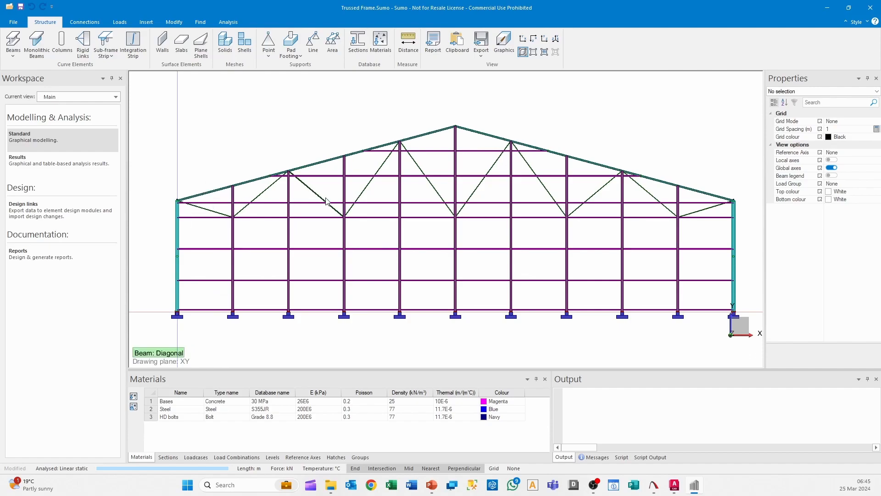
middle_drag(380, 198, 386, 178)
mouse_move(491, 306)
middle_down()
mouse_move(504, 317)
mouse_move(491, 298)
middle_up()
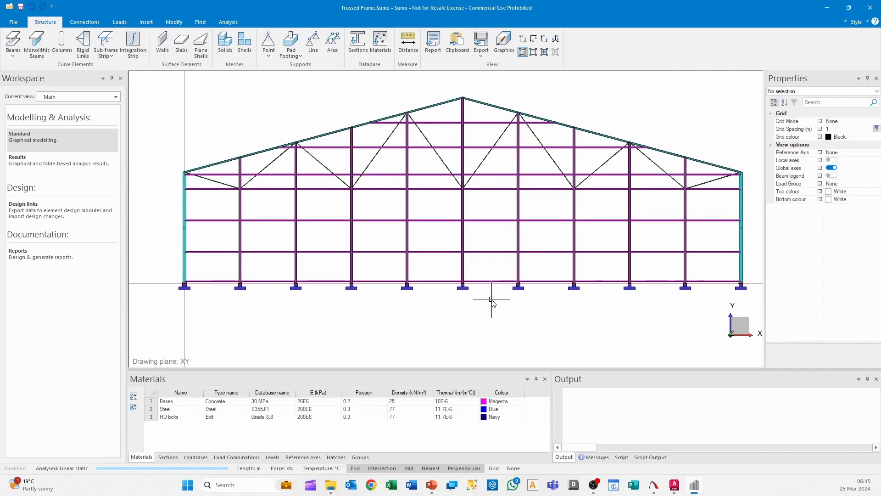
Export the front view as a DXF with the default options, saving it in the Documents folder as Front Elevation
click(480, 51)
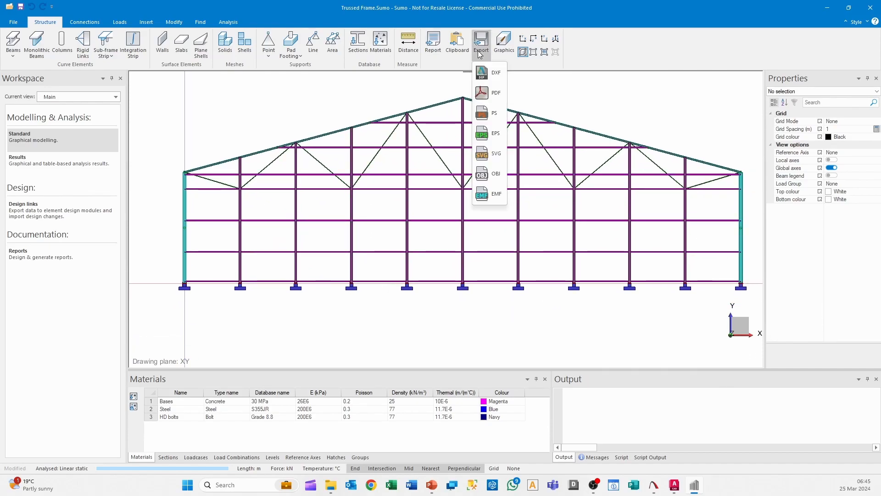
click(492, 73)
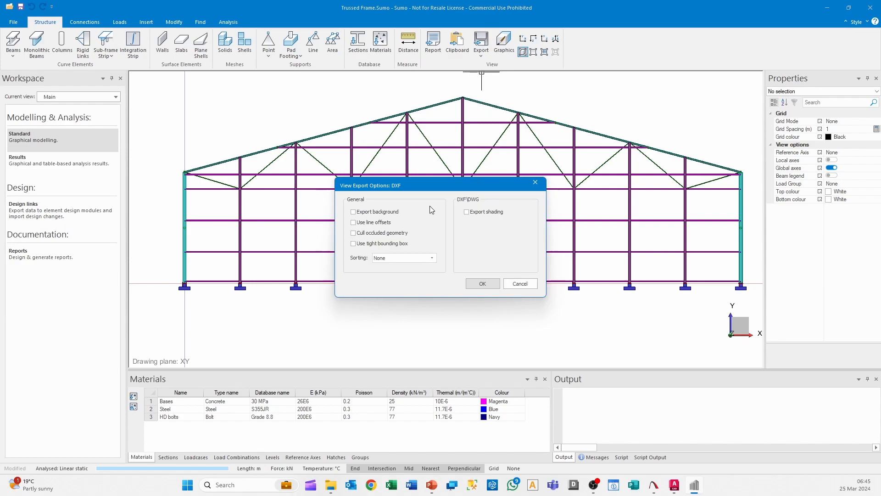
click(477, 285)
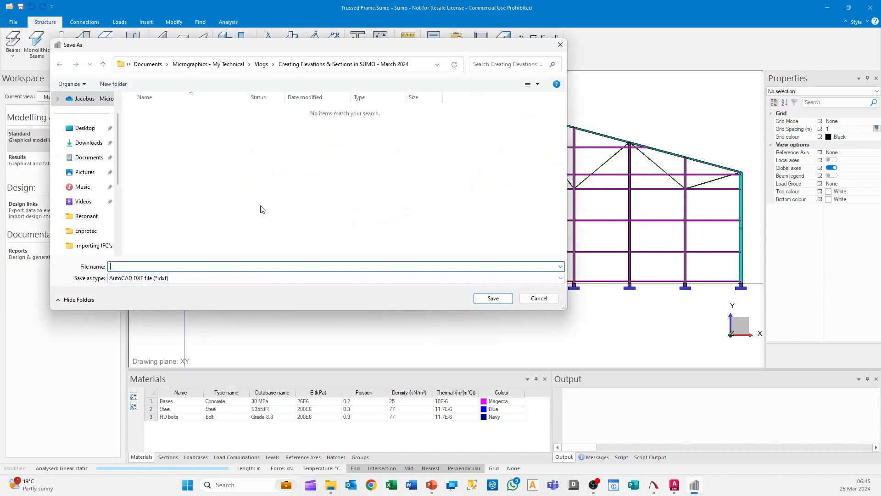
click(89, 160)
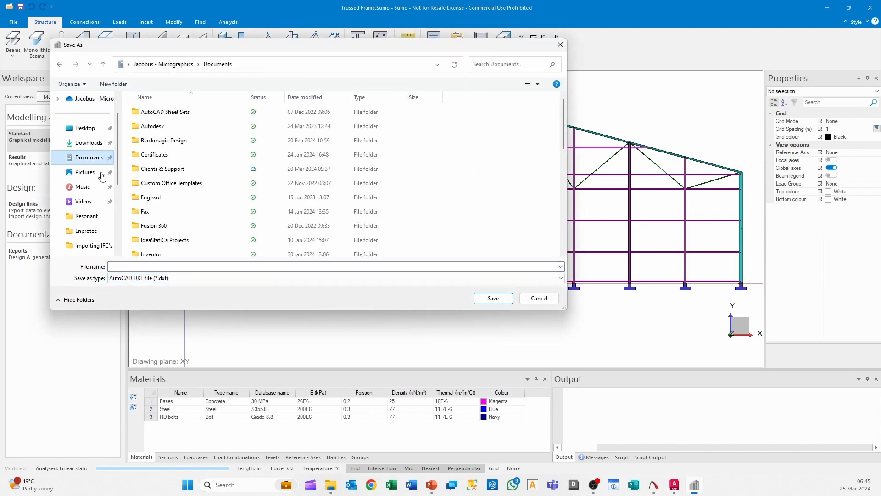
click(193, 267)
text(Front Elevation)
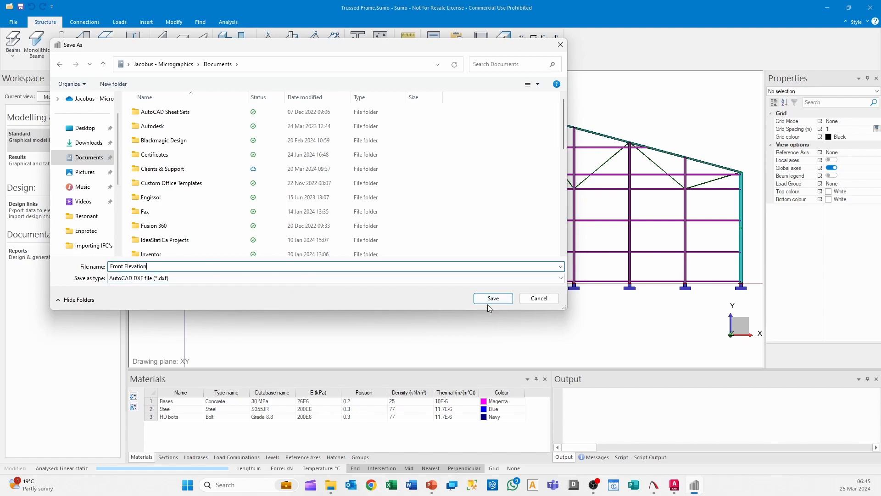
click(491, 300)
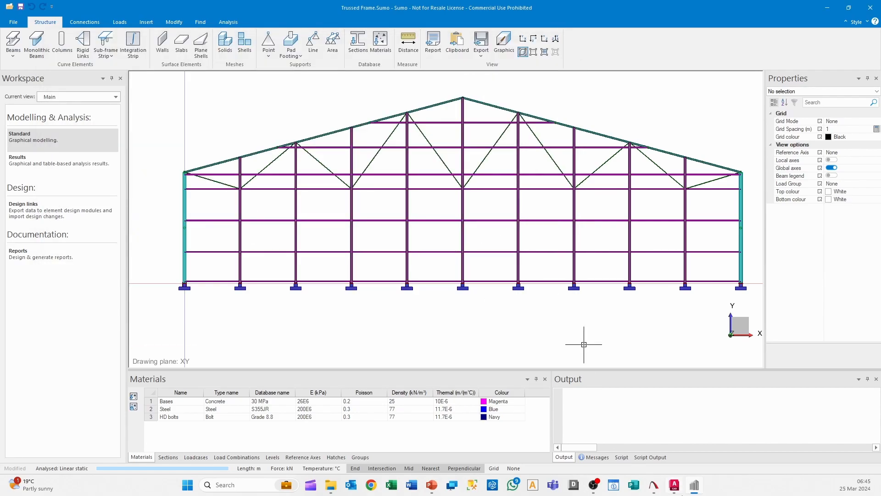
Switch to AutoCAD, start a new drawing, open Front Elevation.dxf and fit the whole elevation in view
click(674, 485)
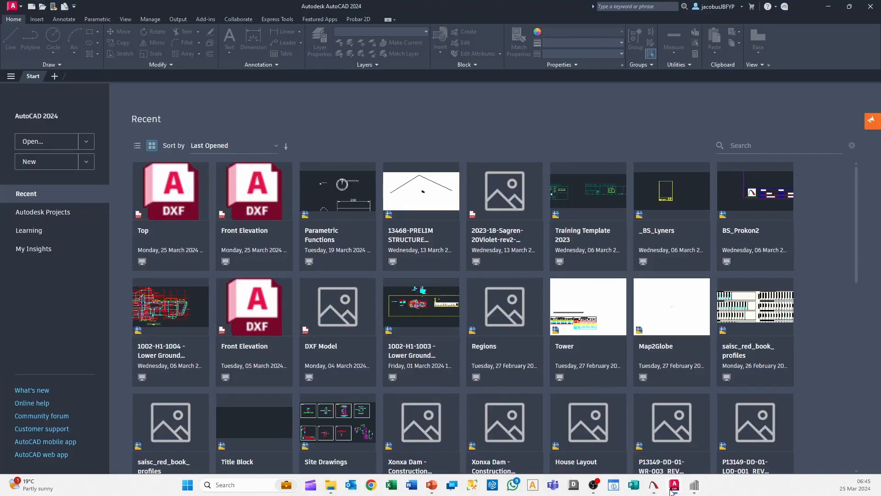
click(45, 163)
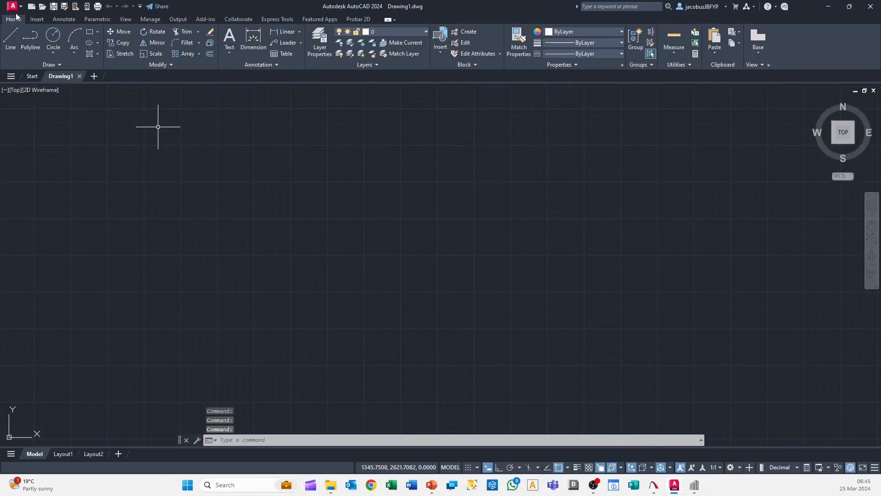
click(13, 6)
click(36, 80)
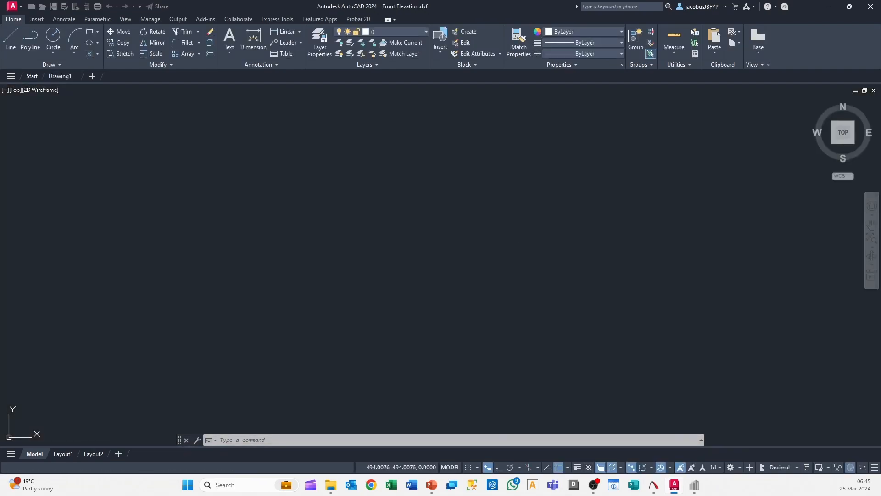
middle_click(491, 244)
middle_click(491, 244)
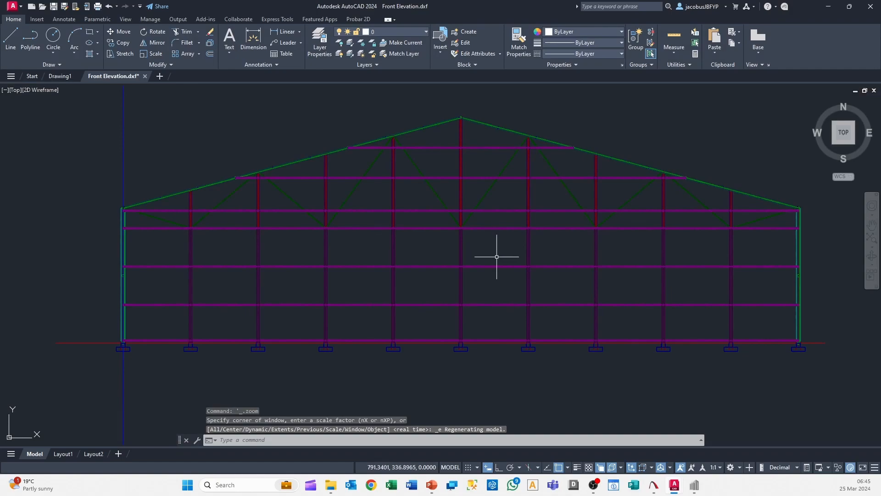
Orbit around the imported elevation to check its geometry in 3D, ending in the top view
scroll(517, 284, down, 2)
scroll(527, 295, down, 2)
mouse_move(560, 334)
shift+middle_down()
mouse_move(529, 356)
mouse_move(525, 315)
mouse_move(484, 329)
mouse_move(548, 271)
mouse_move(551, 204)
shift+middle_up()
scroll(533, 295, up, 8)
shift+middle_drag(510, 320, 477, 405)
scroll(488, 291, down, 6)
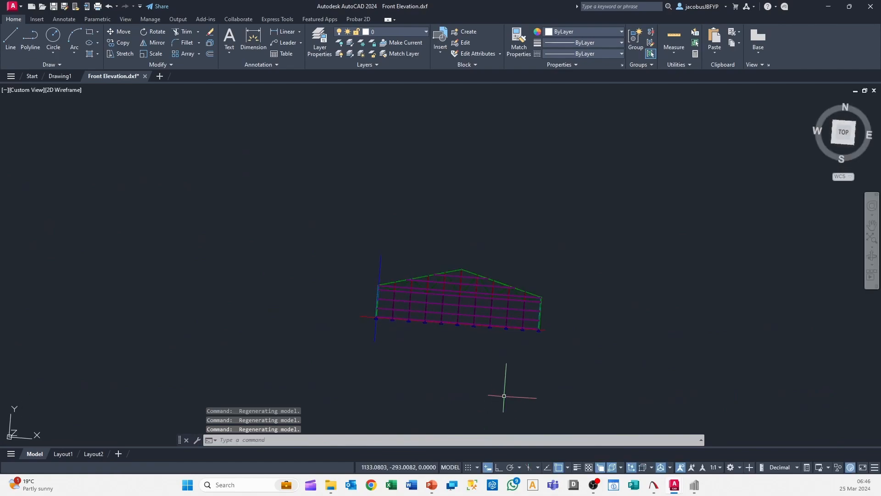
click(849, 137)
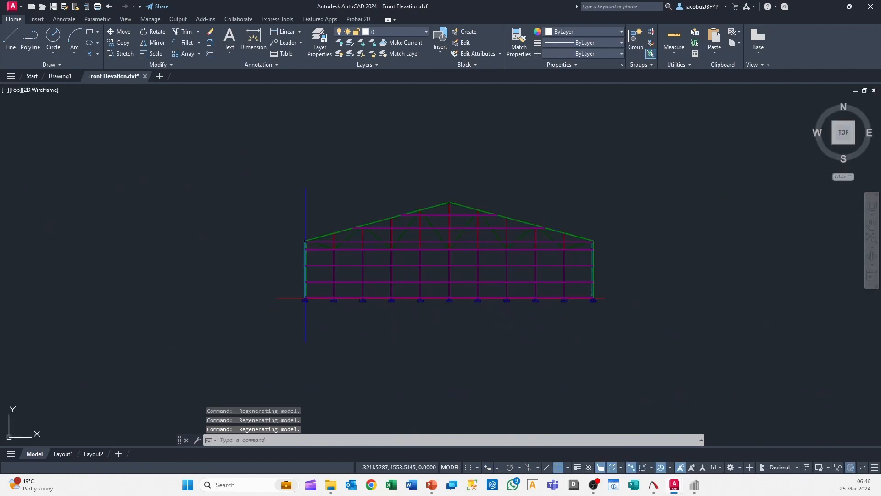
Examine the overlapping member lines at the elevation's left eave and along the rafter and gable columns
scroll(508, 211, up, 10)
scroll(507, 207, down, 2)
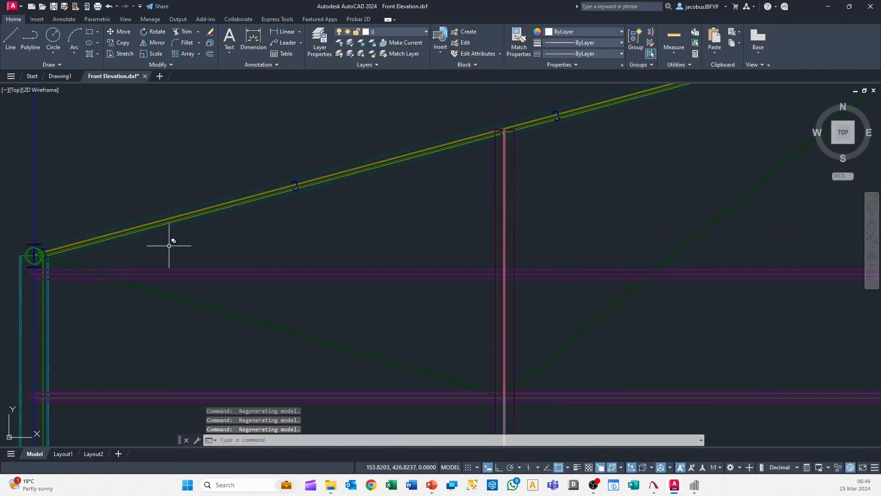
scroll(23, 250, up, 10)
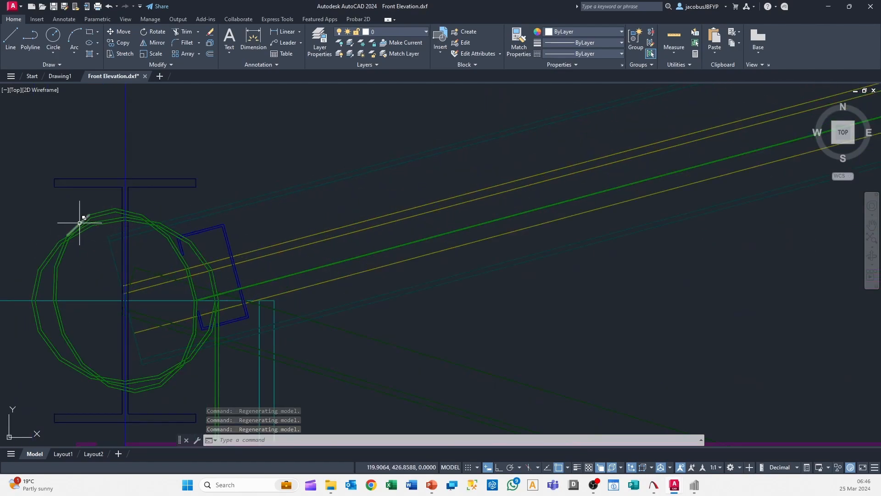
scroll(80, 223, down, 5)
scroll(227, 309, down, 3)
scroll(155, 288, up, 6)
scroll(58, 258, down, 6)
scroll(57, 258, down, 3)
scroll(216, 271, down, 5)
middle_drag(441, 210, 603, 234)
scroll(436, 246, up, 3)
scroll(359, 240, up, 3)
scroll(266, 266, up, 3)
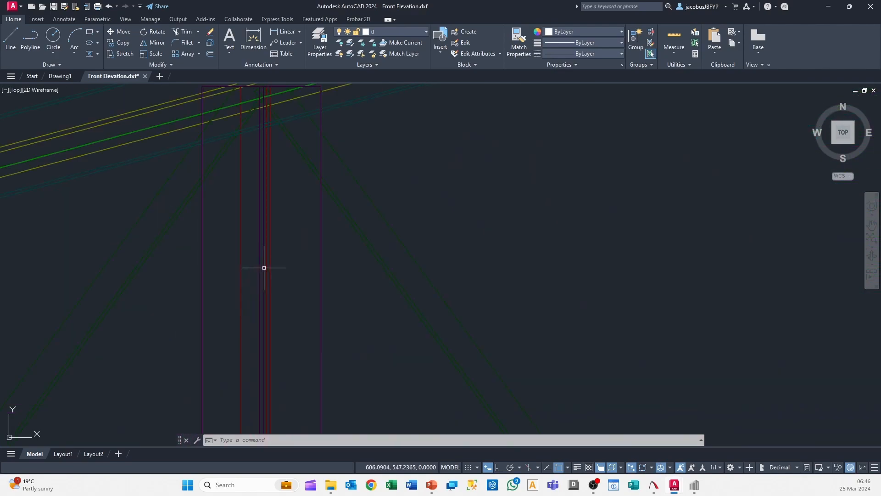
scroll(291, 275, down, 5)
scroll(455, 374, down, 3)
mouse_move(455, 374)
middle_down()
mouse_move(317, 266)
mouse_move(336, 268)
mouse_move(354, 241)
middle_up()
scroll(317, 269, down, 6)
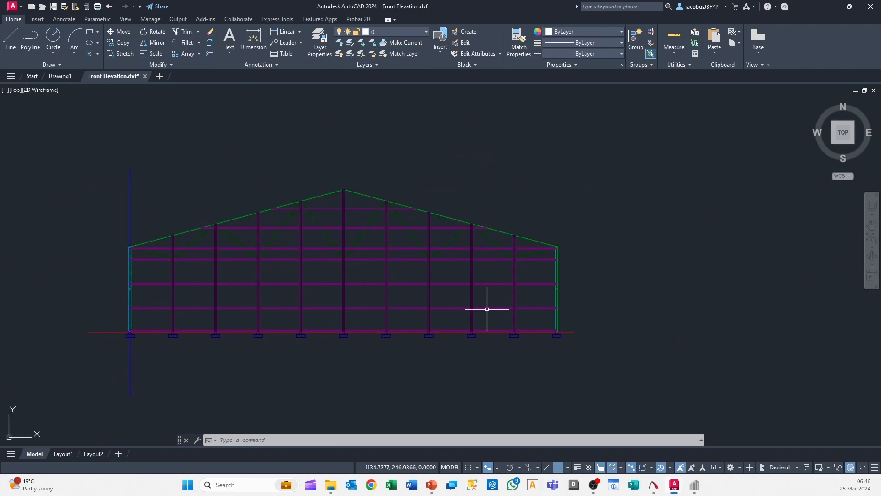
Examine the overlapping column, rafter and girt lines at the elevation's right eave
scroll(482, 298, up, 3)
scroll(557, 246, up, 6)
mouse_move(557, 246)
middle_down()
mouse_move(396, 328)
mouse_move(317, 356)
middle_up()
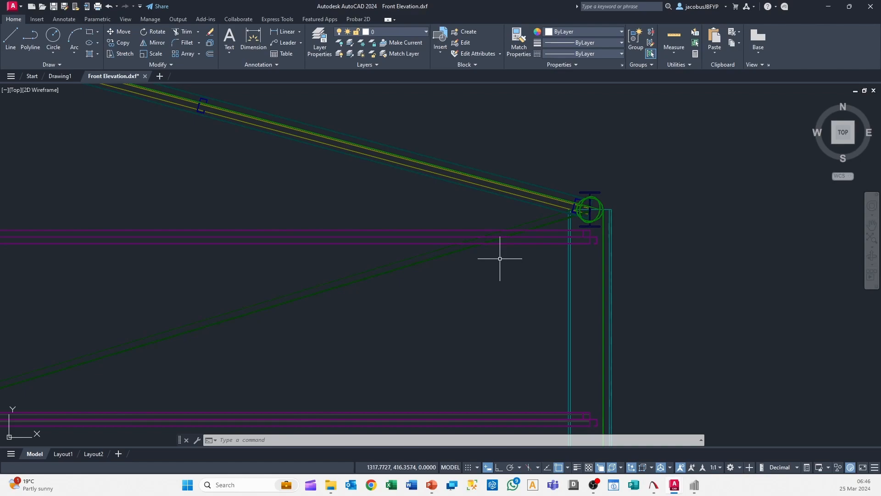
scroll(482, 285, down, 2)
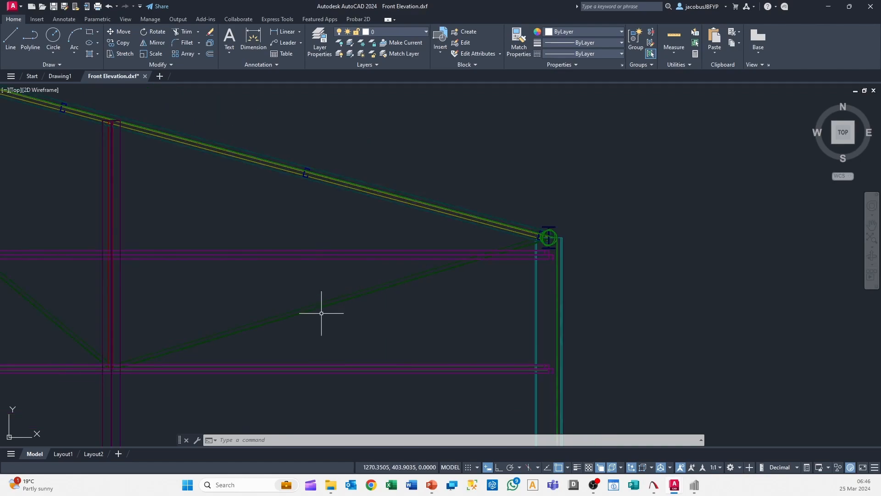
scroll(557, 248, up, 8)
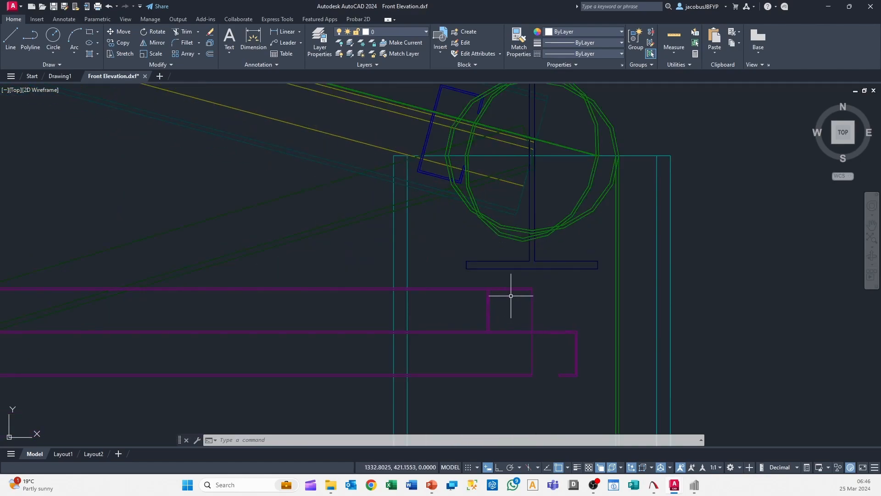
scroll(521, 298, down, 10)
mouse_move(502, 271)
middle_down()
mouse_move(403, 271)
mouse_move(576, 274)
middle_up()
middle_drag(317, 397, 412, 328)
scroll(413, 329, up, 10)
scroll(433, 289, down, 10)
Switch to Sumo and add a group named Front Elevation with the note "All non-relevant objects hidden"
click(695, 485)
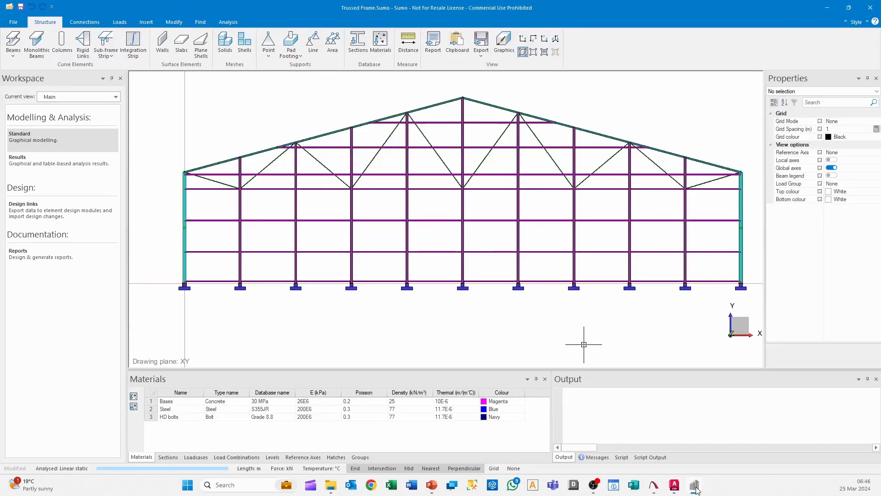
click(361, 457)
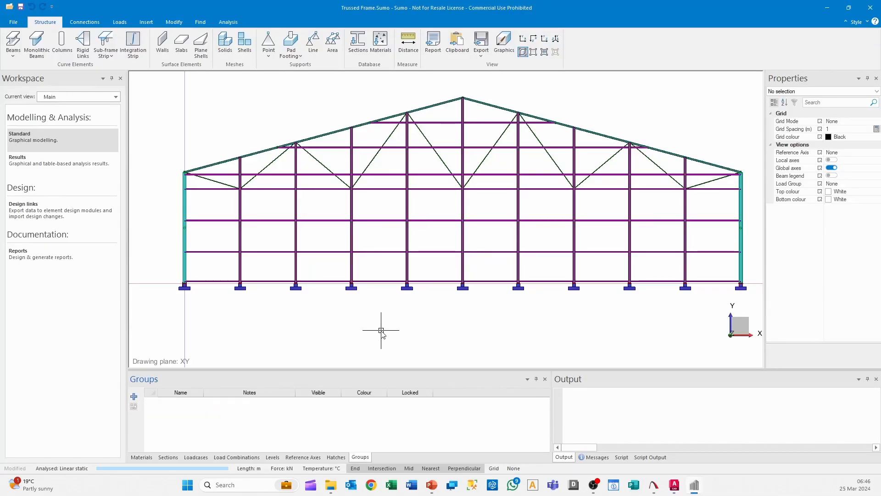
scroll(225, 177, up, 5)
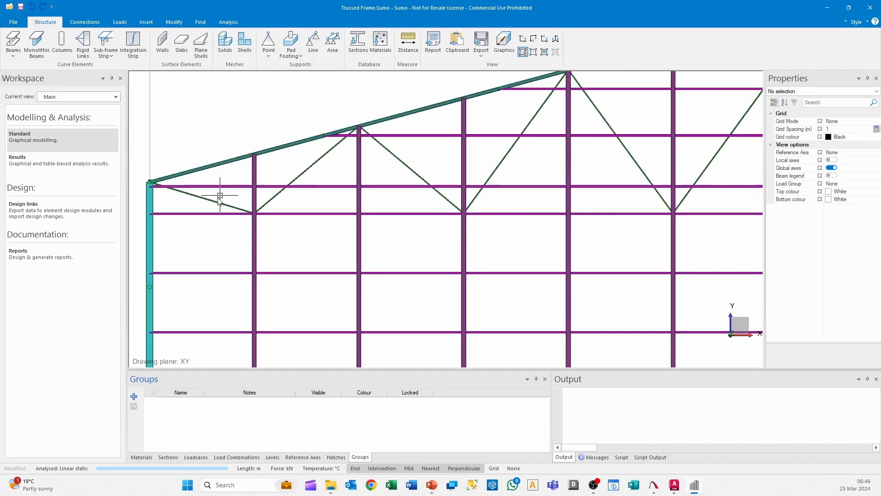
scroll(185, 180, up, 2)
middle_drag(200, 182, 431, 214)
shift+middle_drag(432, 214, 522, 203)
scroll(462, 215, down, 10)
scroll(521, 237, down, 3)
click(134, 396)
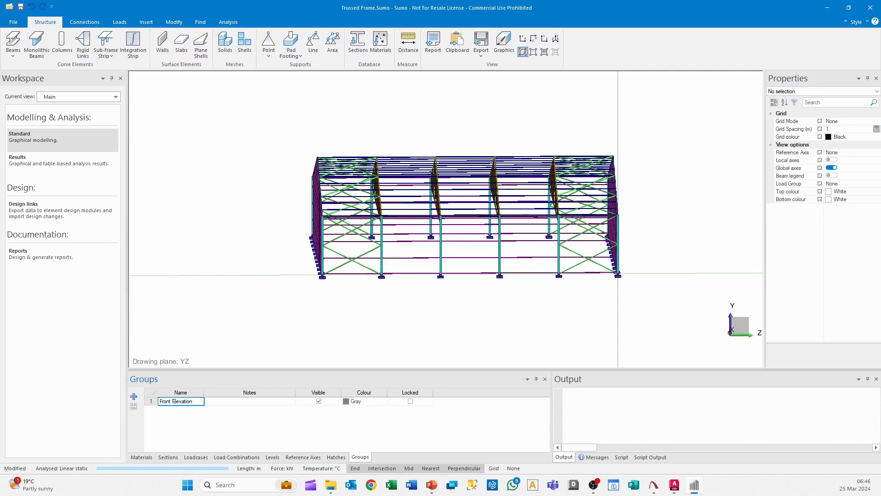
click(255, 400)
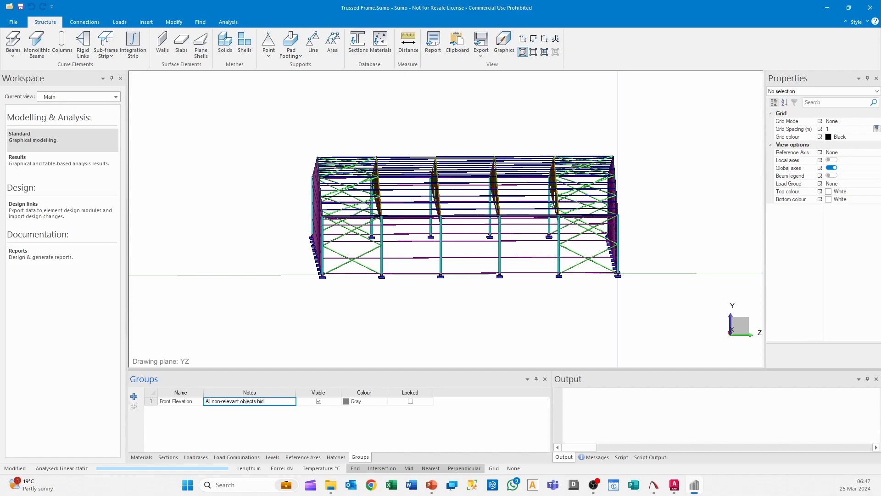
Assign all objects behind the front gable frame to the Front Elevation group and hide that group
shift+middle_drag(549, 307, 548, 304)
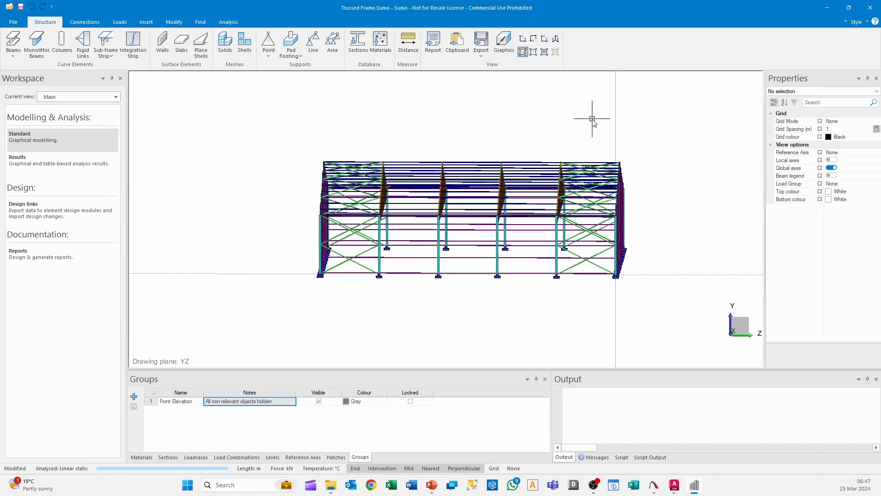
drag(564, 156, 278, 331)
scroll(596, 206, up, 5)
shift+middle_drag(594, 206, 593, 221)
scroll(593, 221, up, 5)
scroll(514, 243, down, 4)
scroll(505, 247, down, 3)
mouse_move(502, 252)
shift+middle_down()
mouse_move(359, 253)
mouse_move(367, 234)
mouse_move(425, 237)
mouse_move(426, 253)
shift+middle_up()
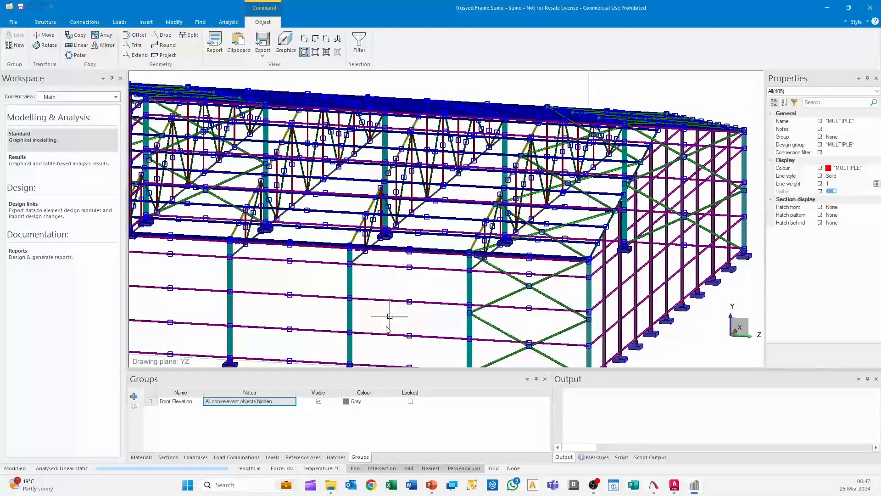
scroll(388, 291, down, 3)
click(870, 137)
click(878, 136)
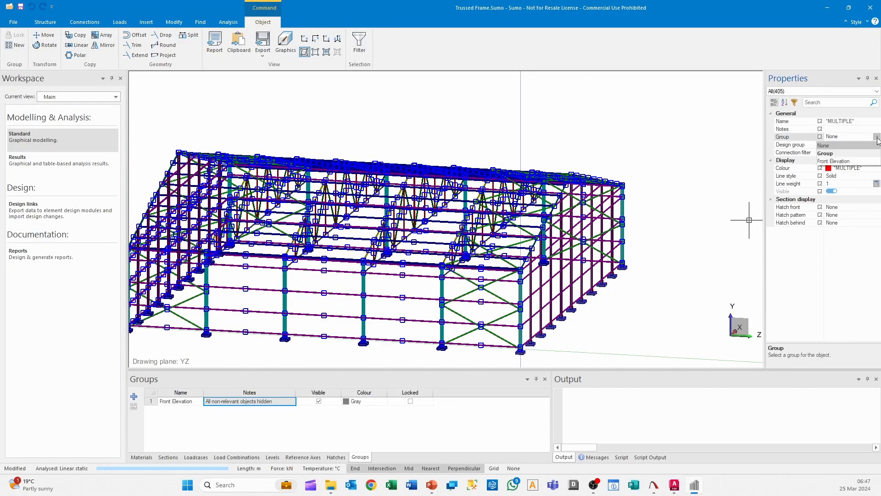
click(857, 162)
key(Escape)
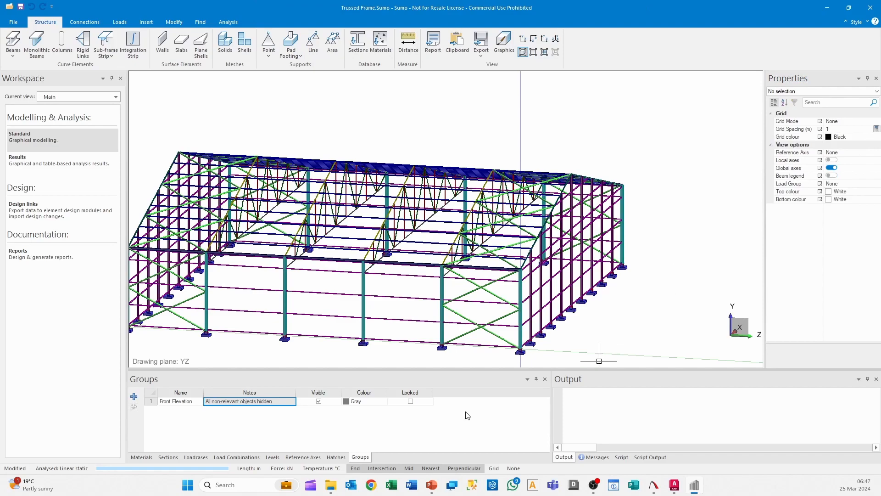
click(318, 401)
middle_drag(538, 271, 561, 276)
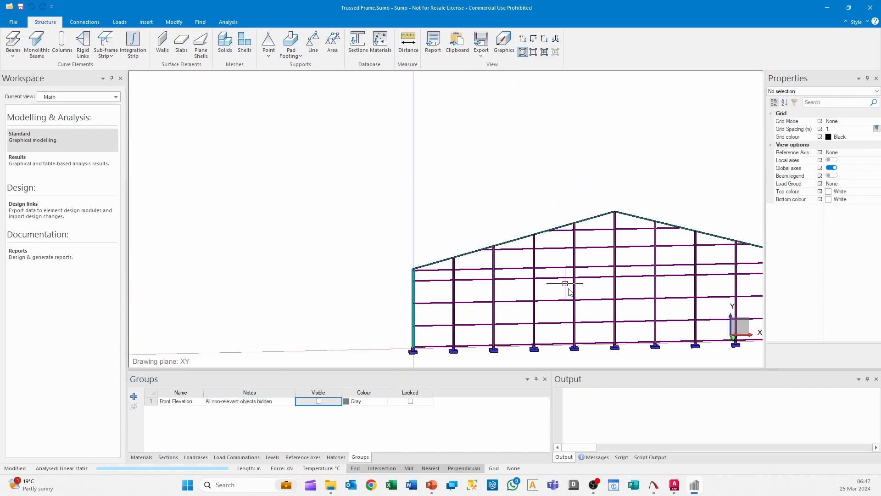
Switch to AutoCAD and review the exported front elevation up close for comparison with the reduced model
mouse_move(677, 492)
click(710, 437)
scroll(321, 138, up, 10)
middle_drag(275, 325, 379, 122)
middle_drag(179, 390, 354, 224)
scroll(289, 238, down, 8)
scroll(288, 238, down, 3)
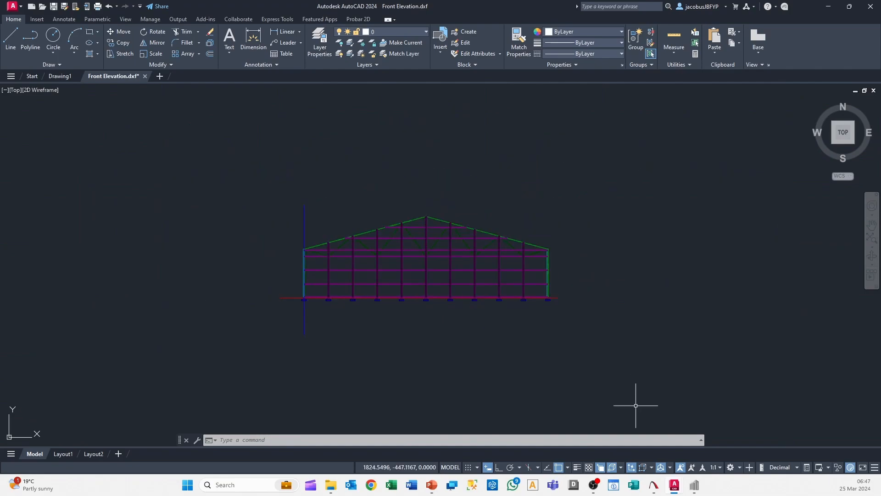
Switch to Sumo, inspect the isolated gable frame's right eave, and set the model to the front view
click(694, 484)
mouse_move(526, 270)
middle_down()
mouse_move(487, 272)
mouse_move(515, 271)
middle_up()
scroll(623, 210, up, 6)
scroll(622, 210, up, 2)
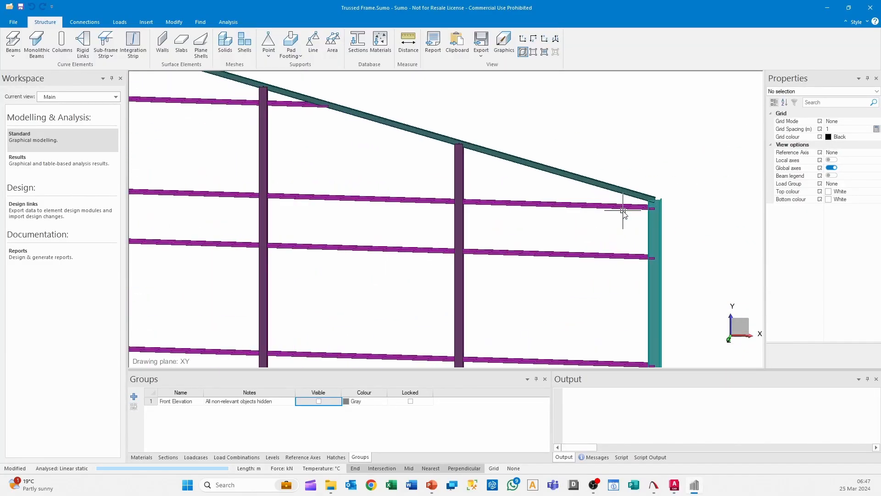
scroll(623, 211, down, 5)
scroll(356, 248, down, 2)
scroll(357, 248, down, 1)
click(523, 39)
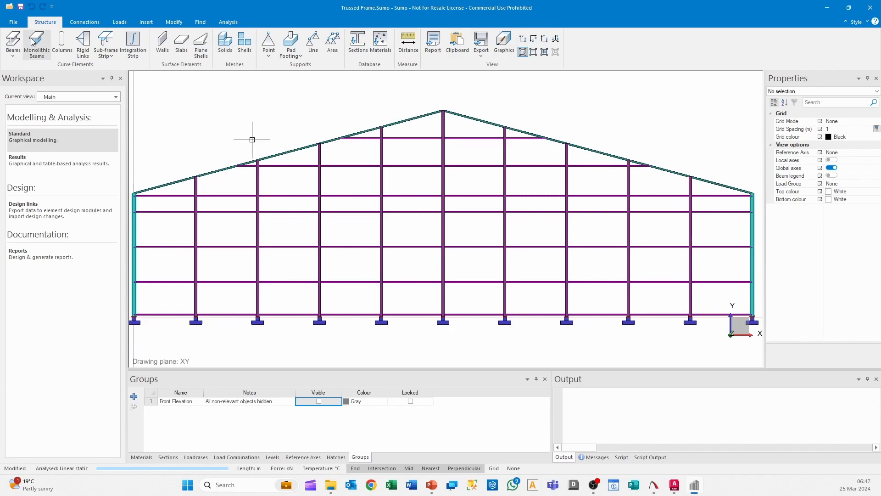
scroll(279, 149, down, 1)
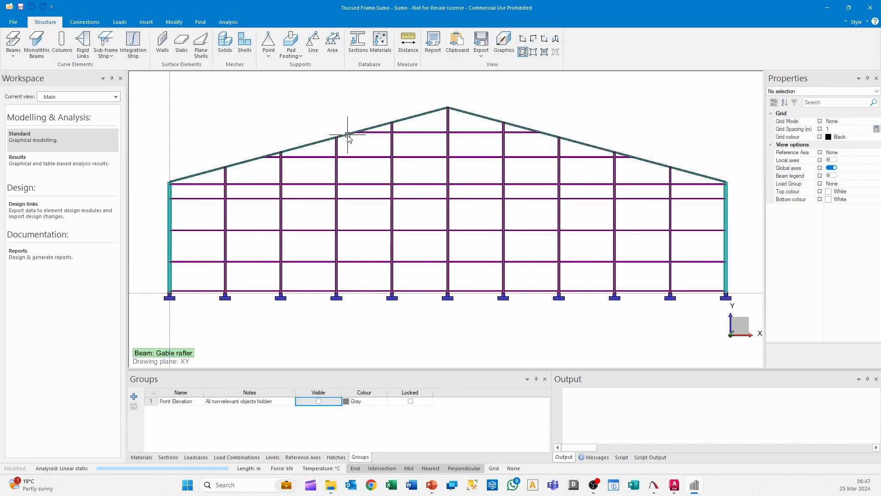
click(481, 46)
click(496, 75)
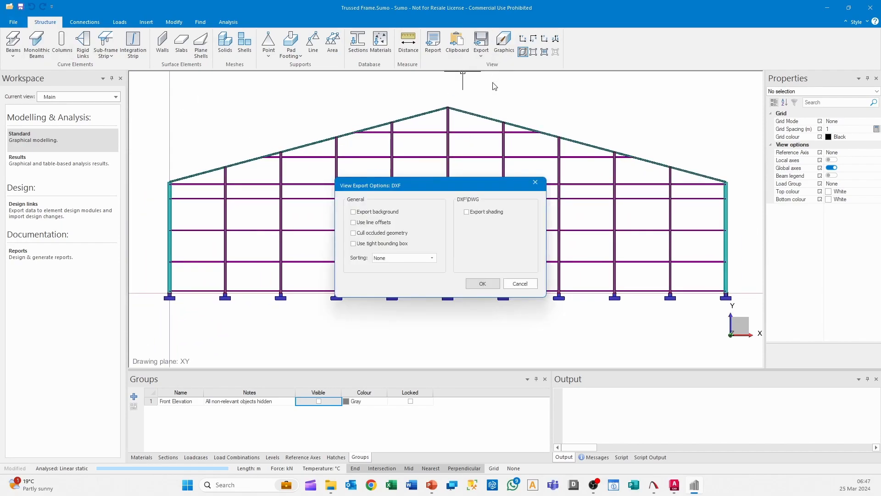
click(522, 283)
Switch the model to wireframe display and try to measure the frame's width from the left column near the eave
click(534, 53)
scroll(448, 299, up, 2)
click(401, 61)
scroll(454, 318, up, 4)
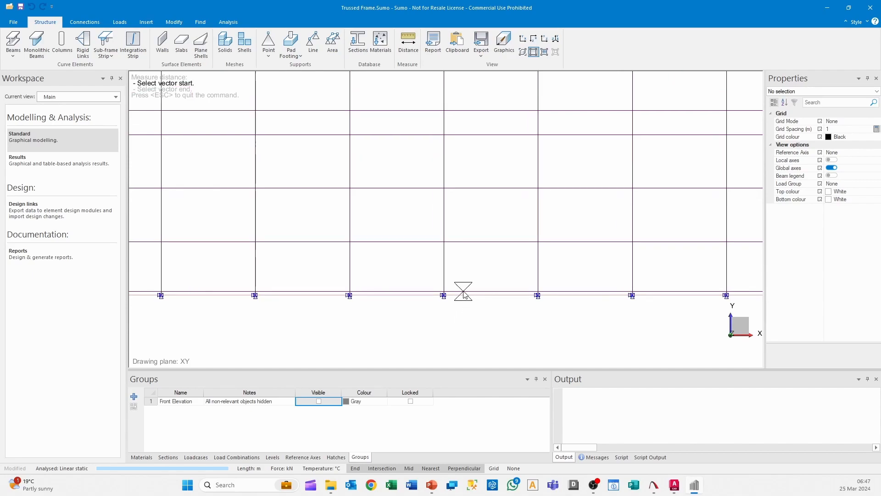
scroll(457, 310, up, 2)
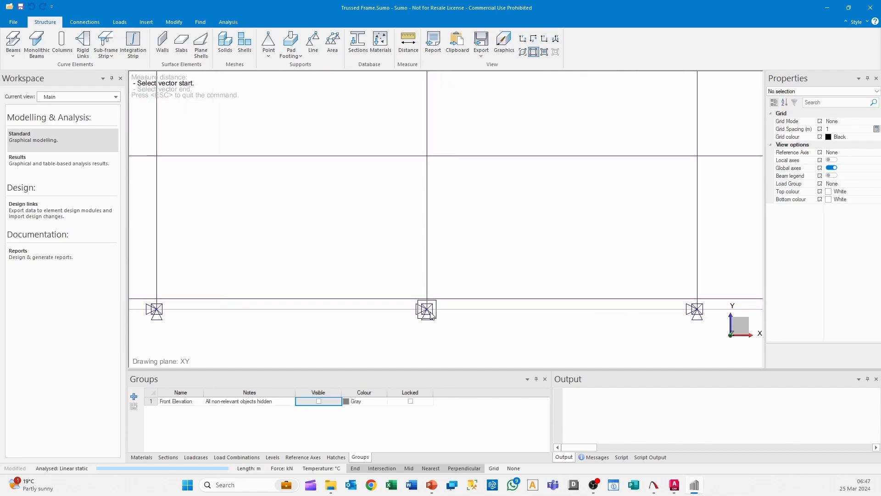
scroll(430, 312, down, 5)
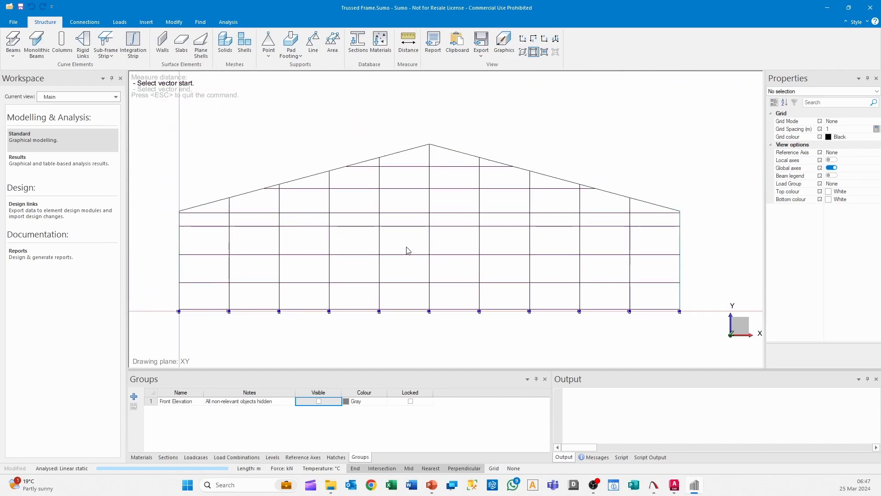
middle_drag(393, 230, 374, 259)
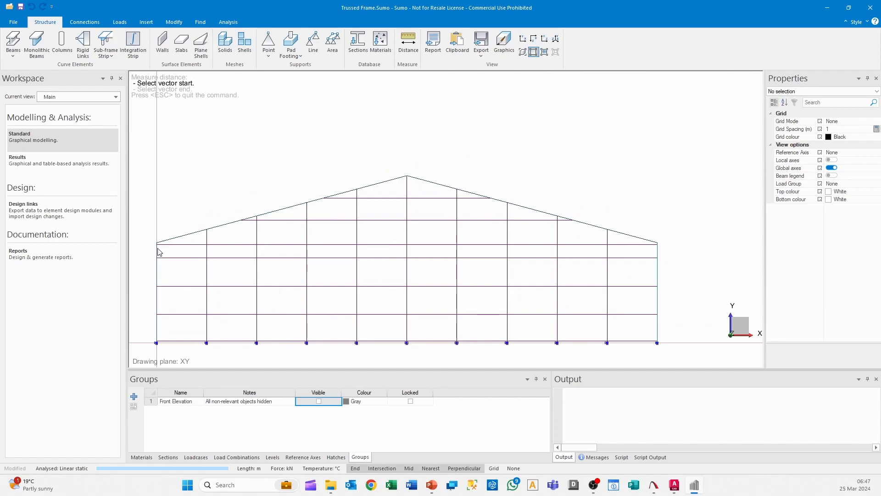
scroll(165, 252, up, 4)
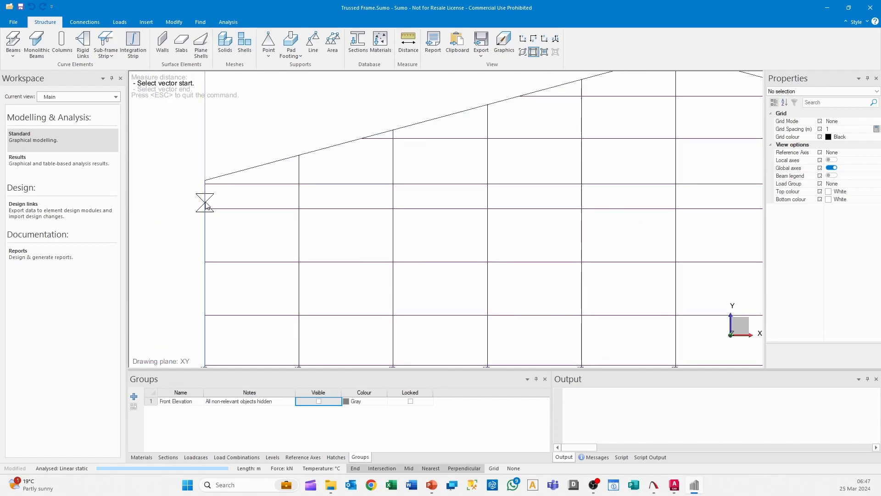
click(206, 209)
scroll(408, 252, down, 3)
scroll(287, 221, up, 1)
middle_drag(559, 249, 496, 243)
Measure the distance between the left and right outer columns along the rail just below the eaves
click(408, 43)
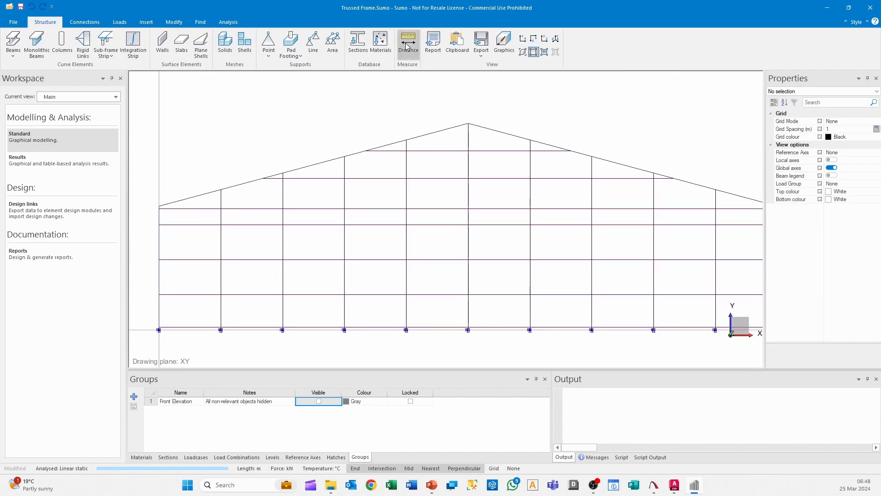
click(160, 225)
middle_drag(406, 254, 203, 300)
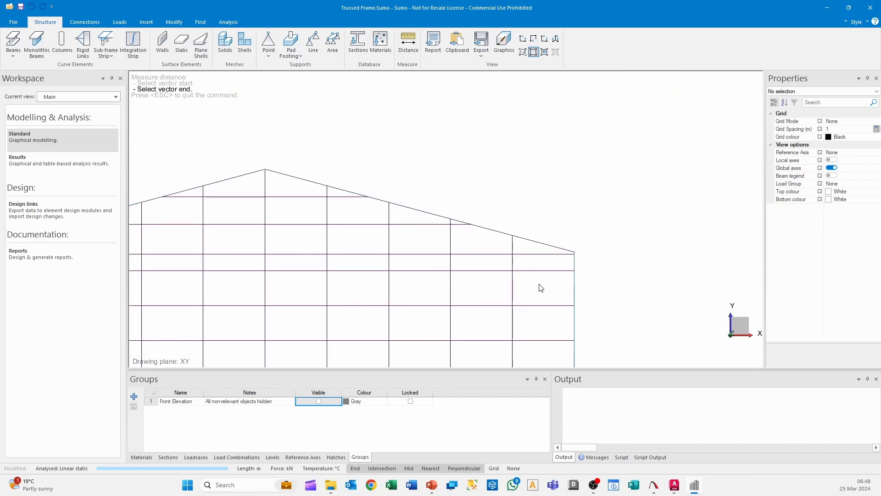
click(574, 271)
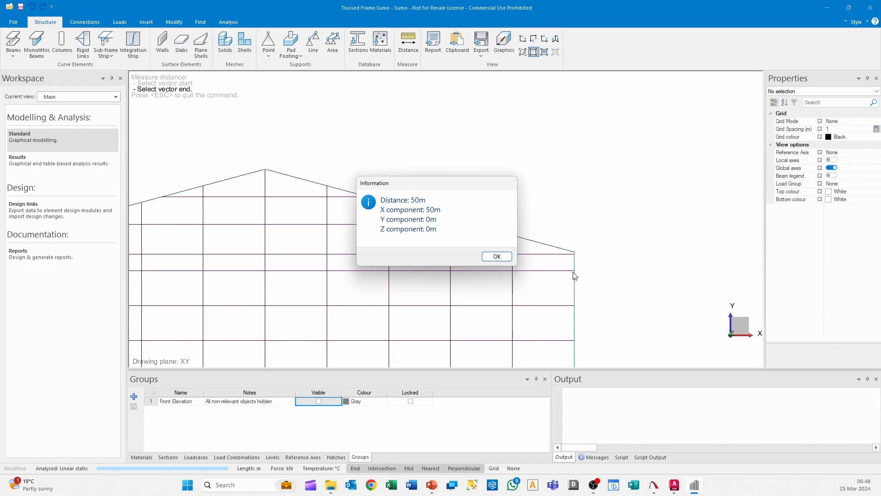
click(497, 256)
Restore the rendered display and export the front view as a DXF file named New Front Elevation
click(523, 52)
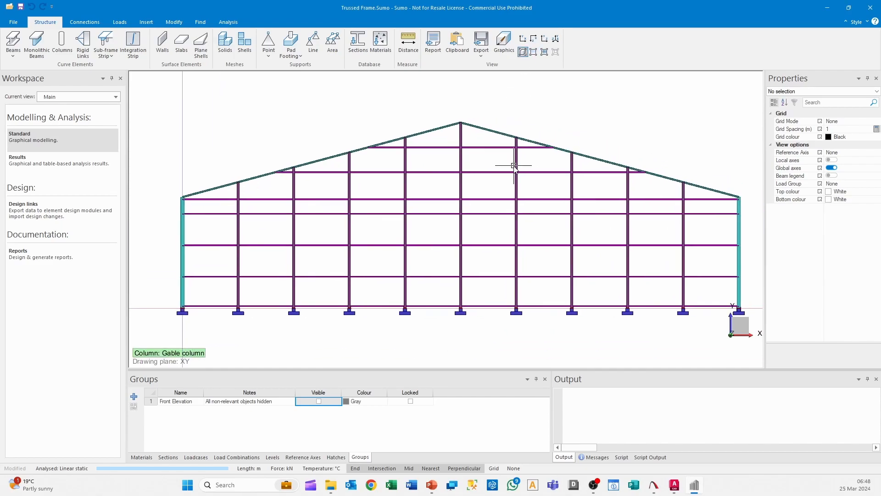
middle_drag(514, 166, 485, 158)
click(482, 48)
click(499, 81)
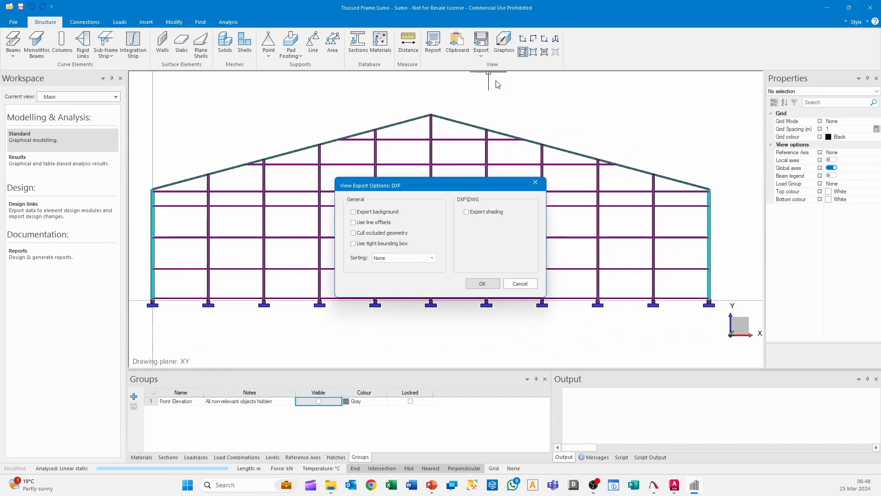
click(483, 283)
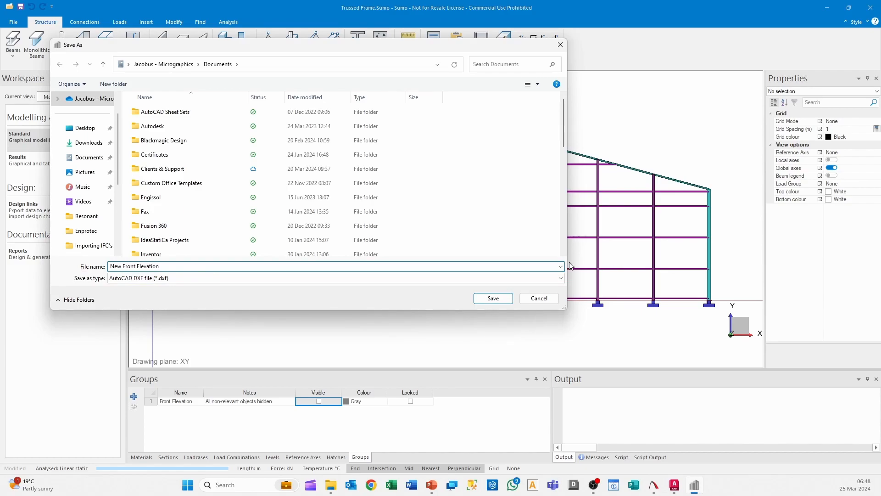
click(494, 297)
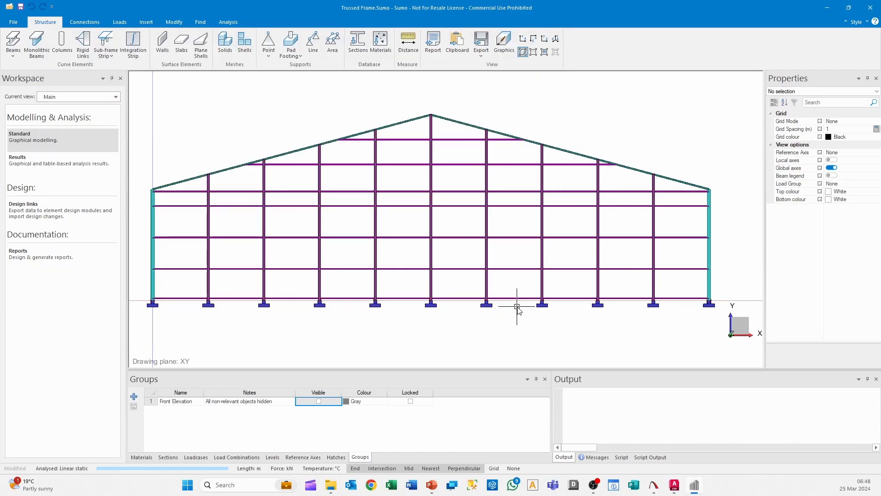
Switch to AutoCAD and open New Front Elevation.dxf
mouse_move(676, 490)
click(730, 434)
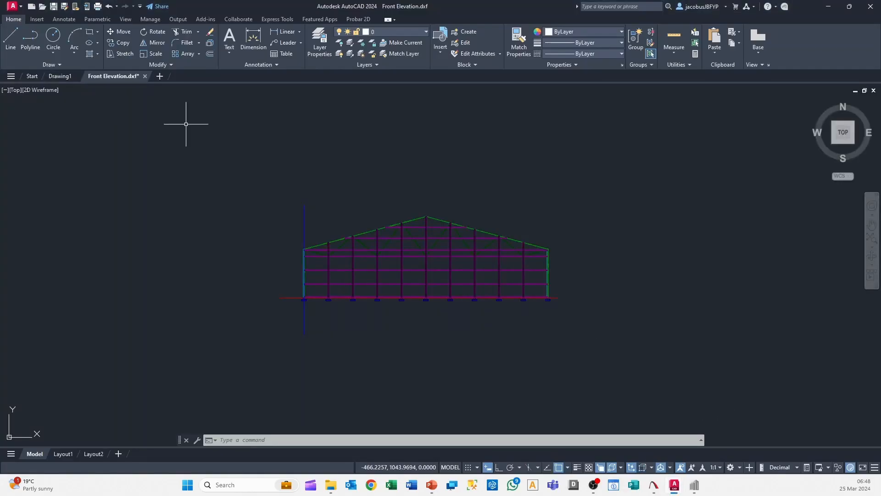
click(12, 7)
click(26, 80)
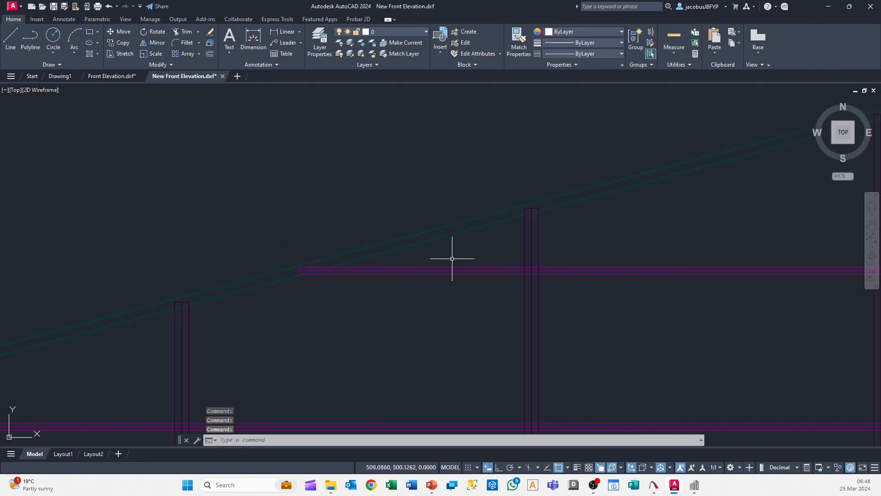
Examine the new front elevation drawing up close, checking the columns, rails, rafters and footings across the frame
scroll(452, 259, down, 4)
scroll(719, 303, up, 3)
middle_drag(775, 339, 532, 274)
middle_drag(645, 270, 600, 275)
scroll(702, 293, up, 4)
scroll(703, 295, down, 7)
middle_drag(195, 343, 320, 286)
scroll(257, 260, up, 4)
scroll(644, 169, down, 2)
middle_drag(622, 173, 342, 177)
middle_drag(601, 209, 345, 178)
middle_drag(646, 160, 729, 200)
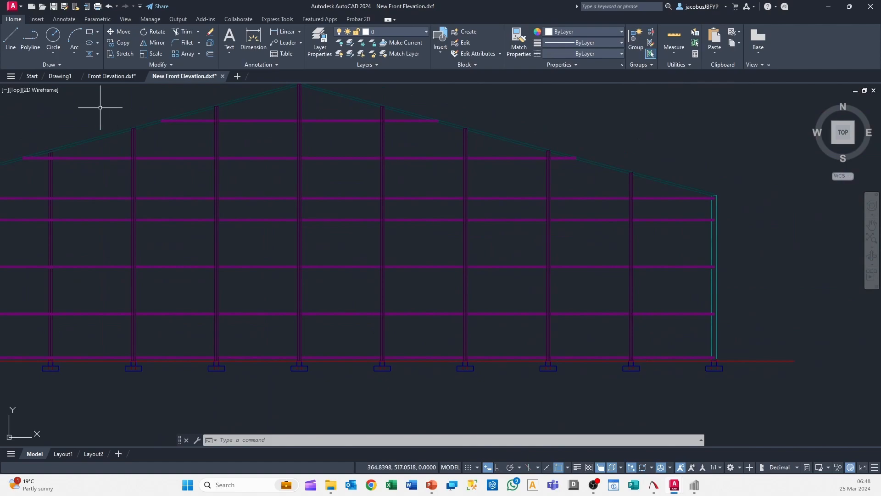
Draw a vertical construction line through the centre of the right outer column's top edge
click(60, 65)
click(31, 76)
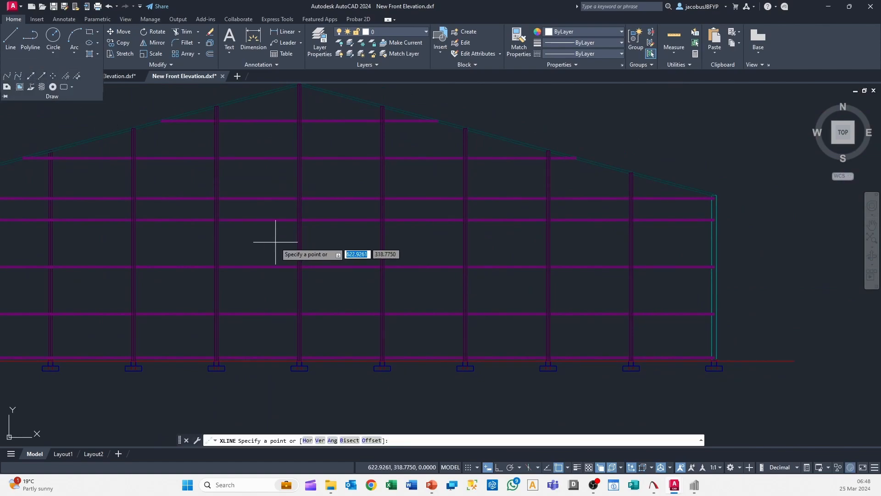
text(v)
key(Return)
scroll(729, 185, up, 12)
middle_drag(578, 342, 592, 273)
scroll(561, 267, up, 5)
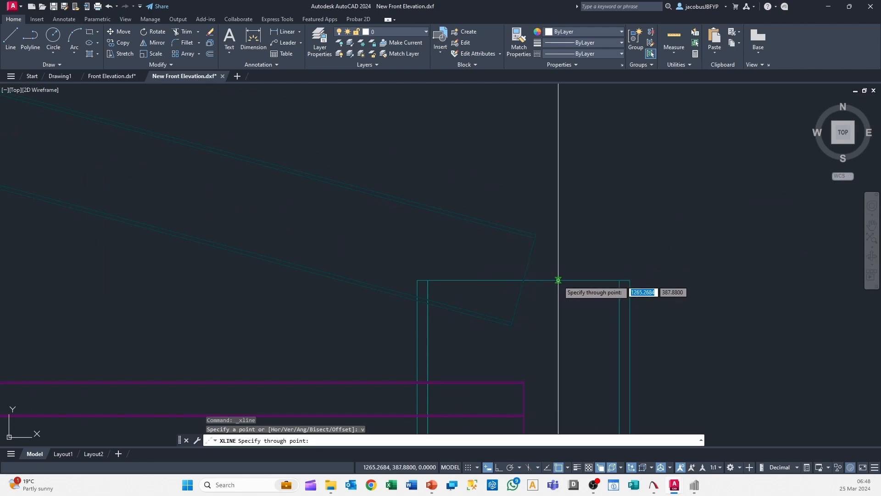
click(524, 280)
scroll(628, 266, down, 10)
scroll(498, 275, up, 10)
scroll(358, 277, down, 6)
key(Escape)
Try to measure the distance from the upper end of the left vertical axis line to the right construction line
click(672, 54)
click(674, 81)
click(201, 197)
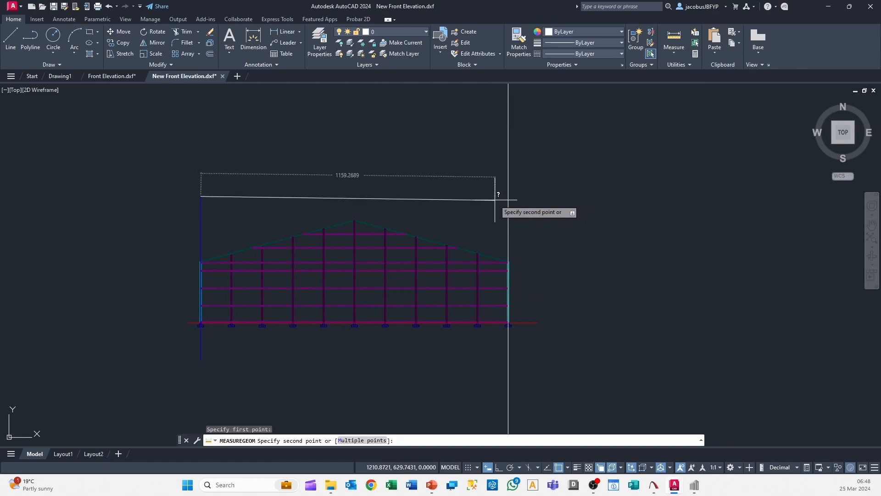
scroll(457, 199, up, 6)
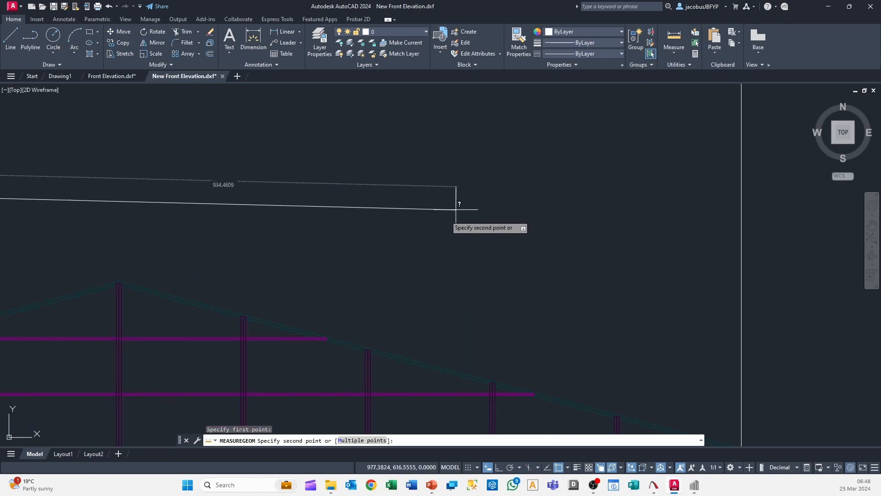
key(Escape)
scroll(529, 180, down, 6)
middle_drag(528, 181, 511, 165)
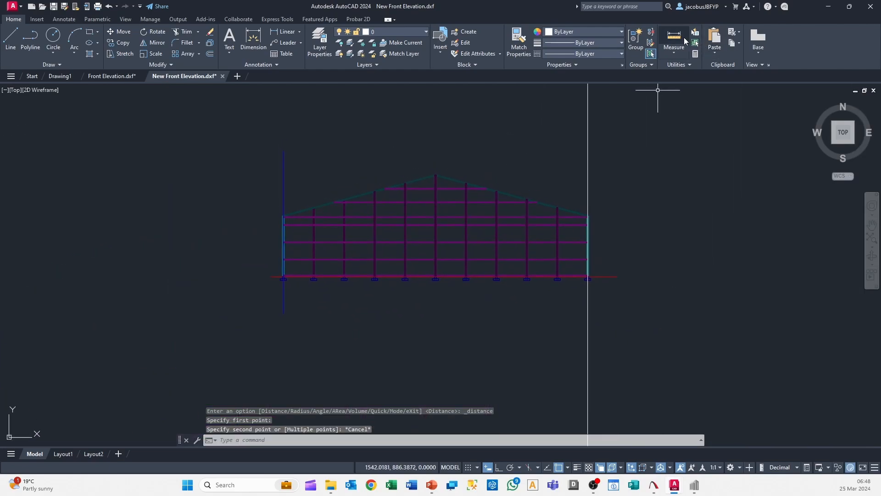
Measure the height along the central gable column from the bottom rail to the column's top at the apex
click(680, 38)
scroll(360, 368, up, 15)
middle_drag(419, 367, 417, 294)
scroll(467, 279, down, 6)
middle_drag(489, 270, 327, 307)
scroll(271, 331, up, 8)
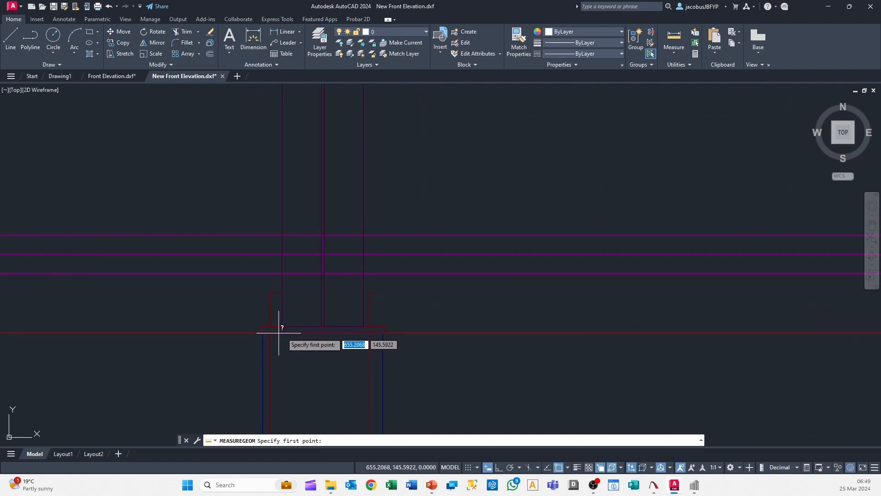
scroll(326, 276, up, 4)
scroll(307, 274, down, 8)
scroll(307, 274, up, 6)
middle_drag(317, 156, 467, 295)
scroll(467, 294, down, 2)
scroll(452, 379, up, 4)
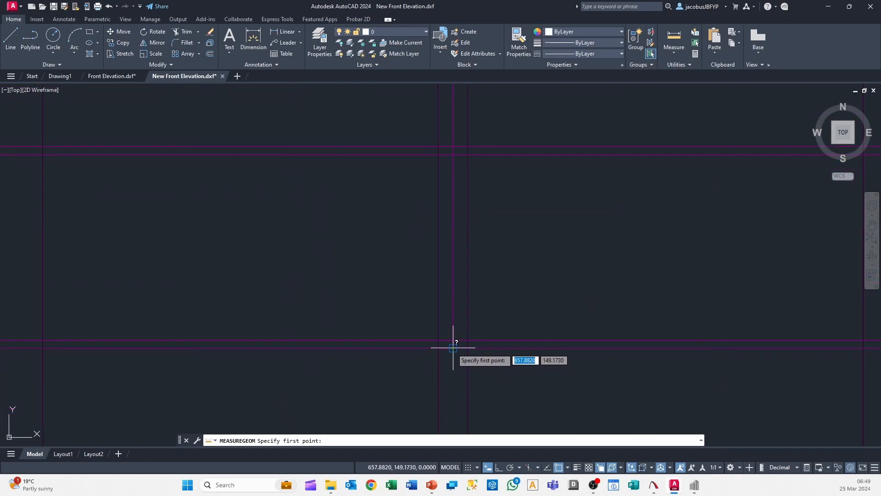
click(453, 348)
scroll(505, 283, down, 4)
scroll(461, 246, up, 6)
scroll(352, 197, up, 5)
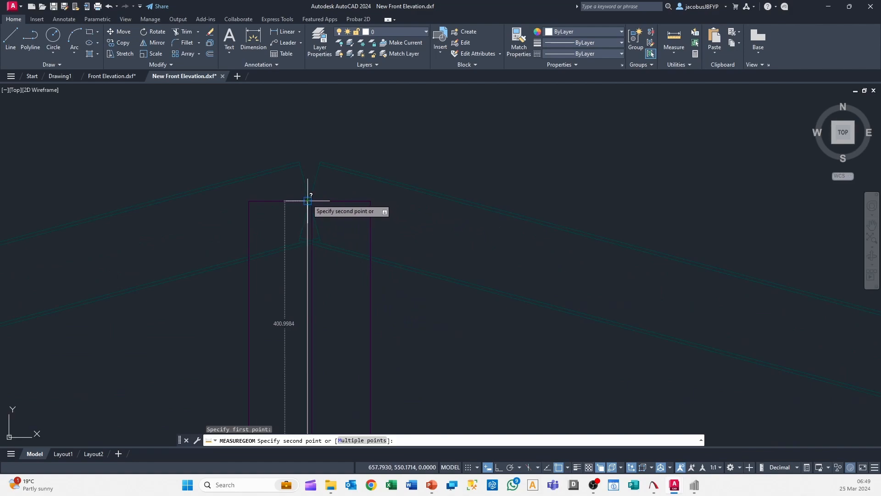
key(Escape)
scroll(309, 200, down, 12)
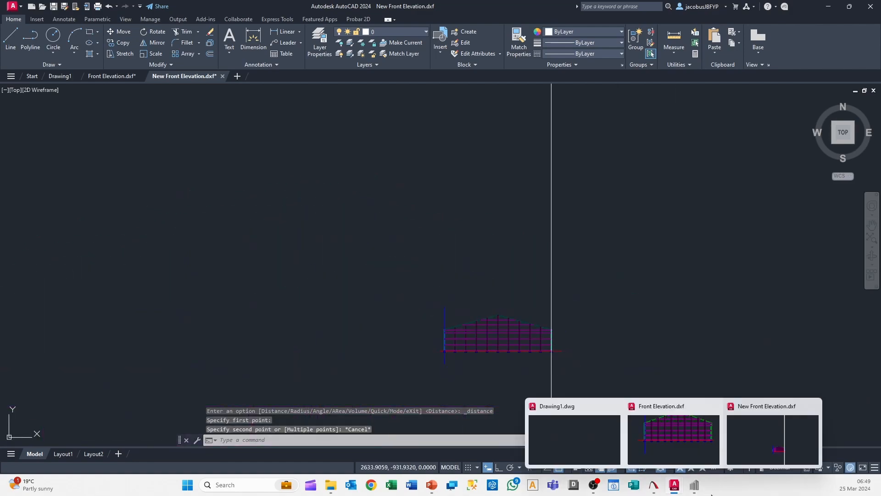
Switch to Sumo and measure the distance to the top of the central gable column at the apex
click(694, 484)
click(409, 44)
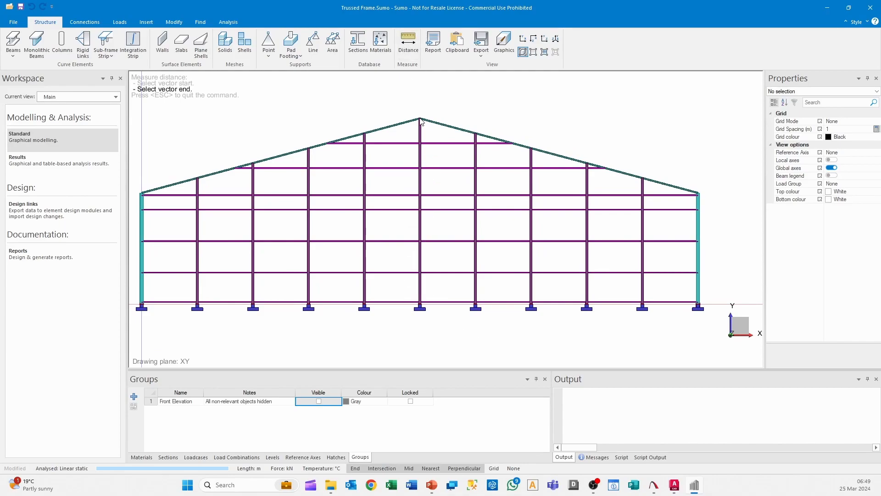
click(421, 120)
click(496, 257)
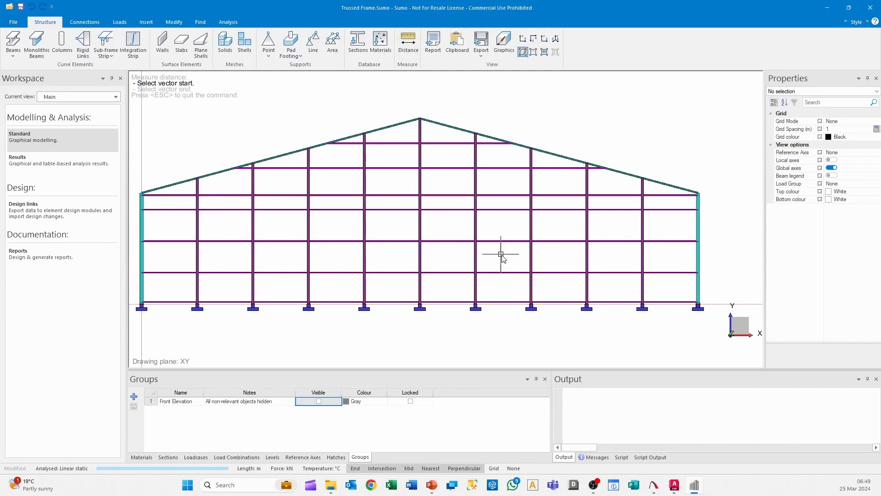
scroll(503, 255, down, 2)
scroll(508, 289, up, 1)
scroll(507, 291, down, 3)
scroll(506, 290, up, 4)
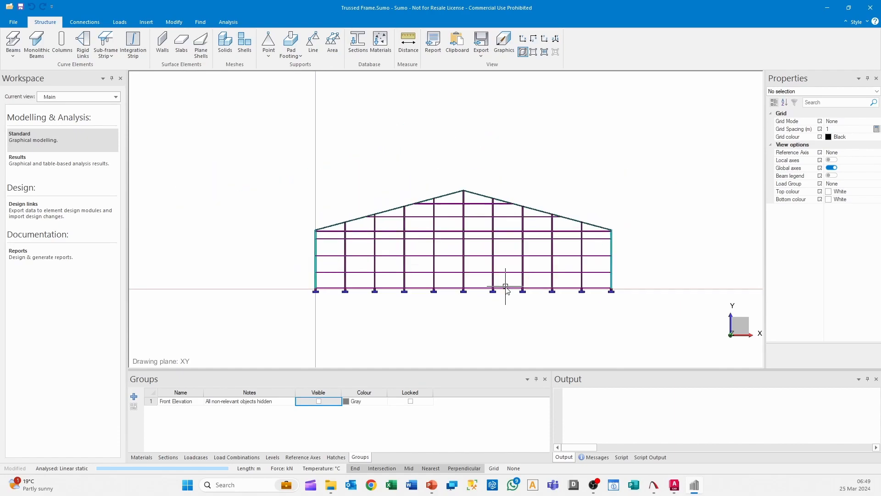
scroll(496, 278, down, 3)
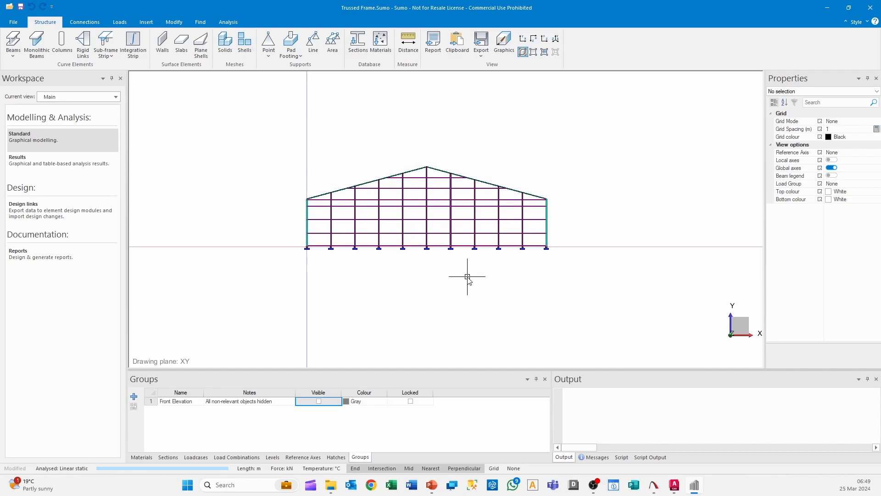
scroll(415, 169, up, 2)
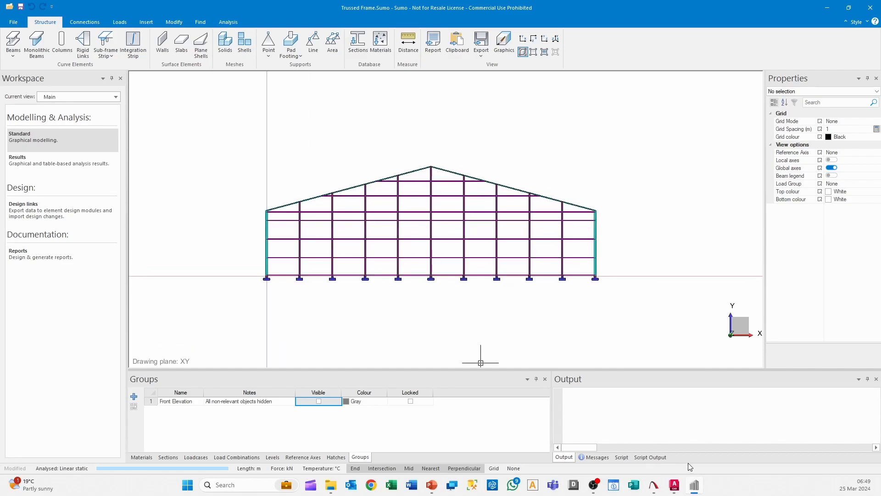
scroll(510, 232, up, 2)
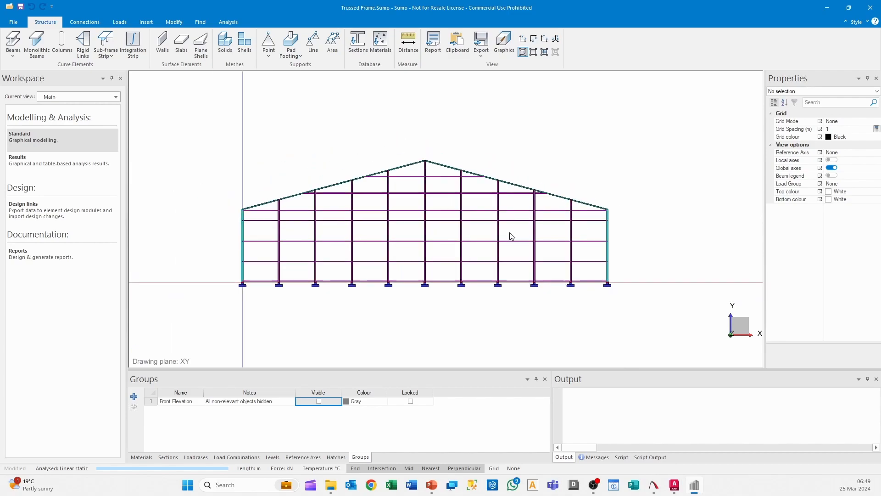
scroll(509, 232, down, 1)
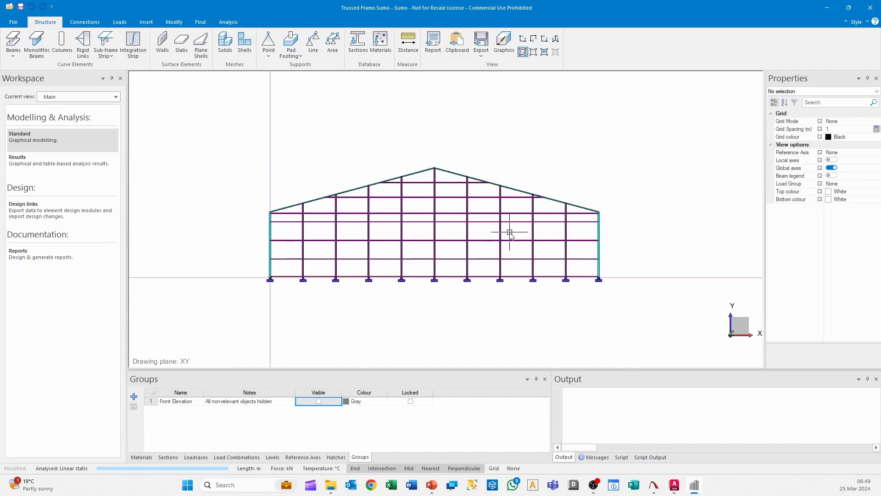
scroll(510, 231, up, 1)
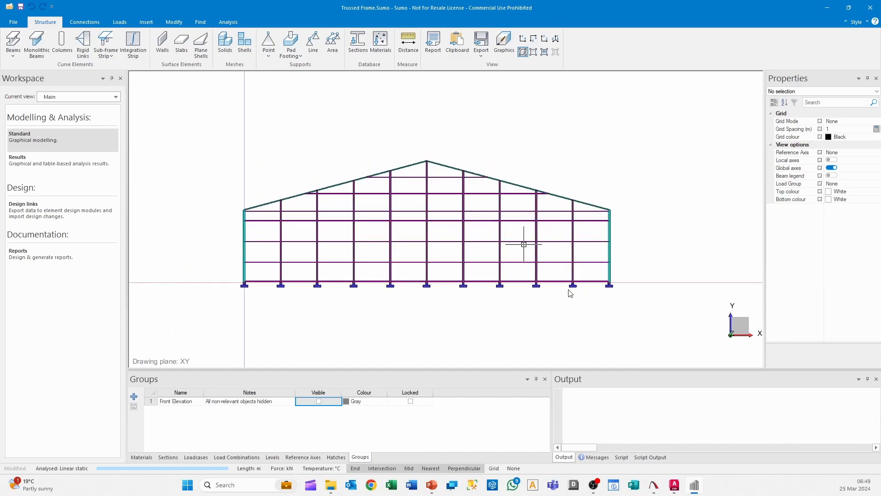
Make the Front Elevation group visible again
mouse_move(675, 485)
click(320, 403)
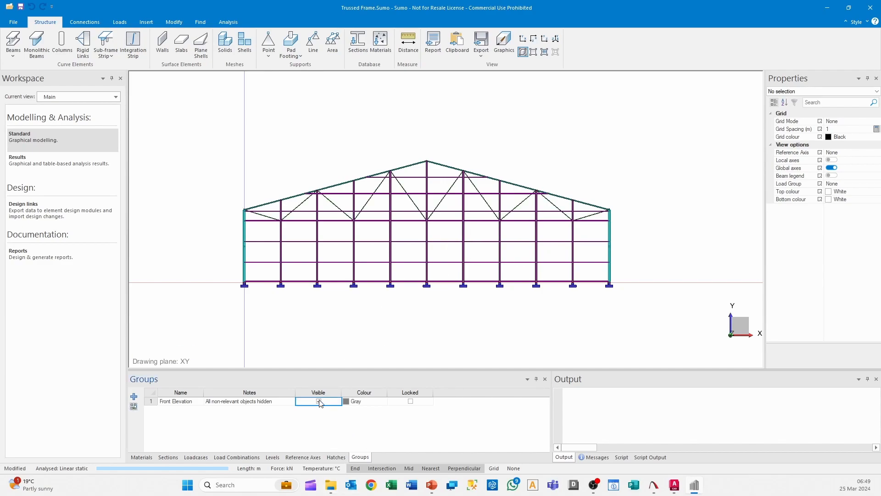
Add a second group named Middle Section to the model
scroll(461, 266, down, 1)
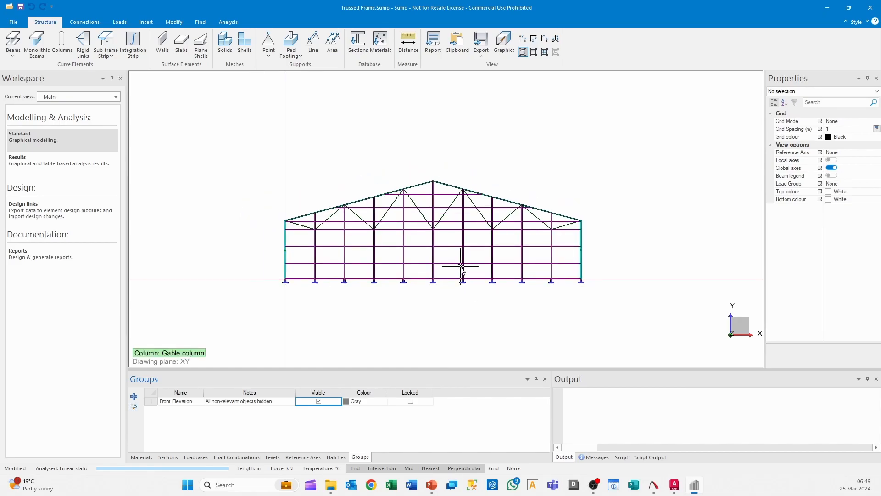
middle_drag(505, 280, 596, 75)
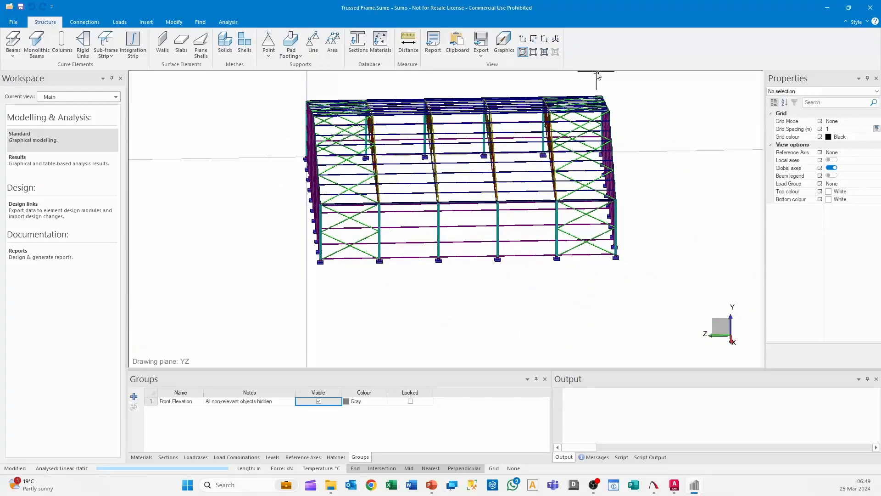
click(545, 39)
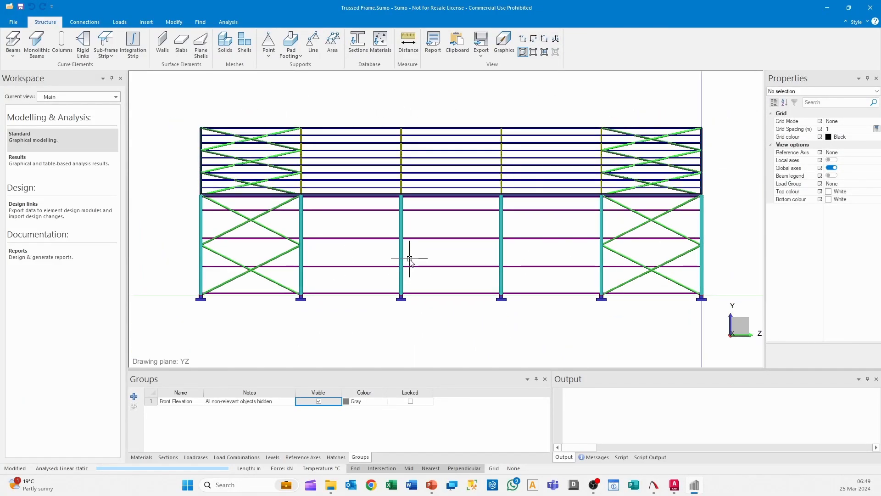
scroll(405, 264, down, 3)
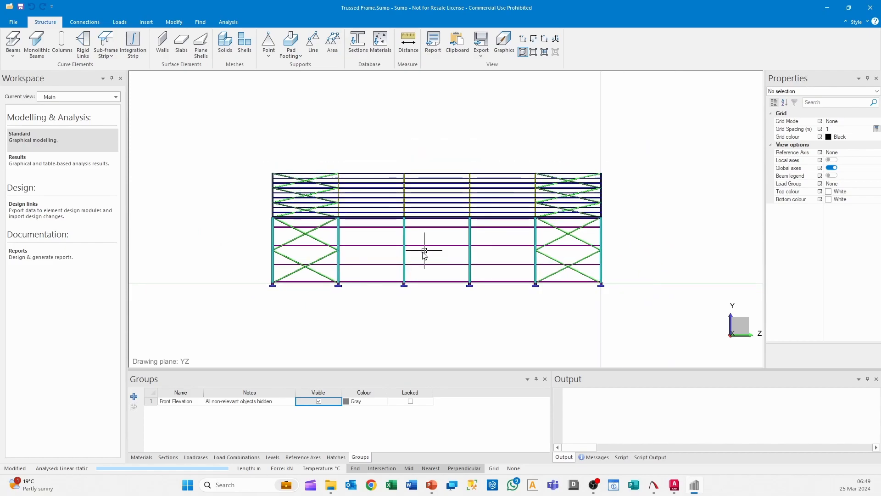
middle_drag(398, 265, 411, 301)
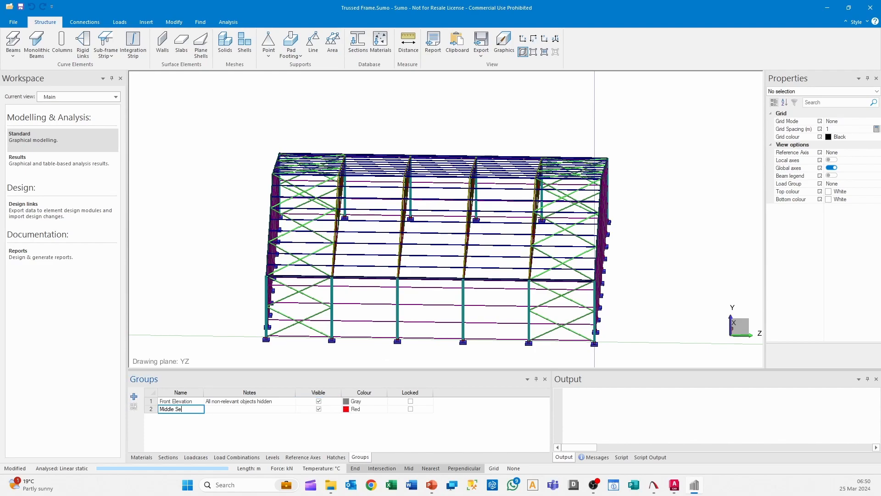
Assign all objects in the three bays farthest from the origin to the Middle Section group
scroll(570, 144, down, 3)
middle_drag(427, 156, 440, 157)
drag(473, 118, 321, 336)
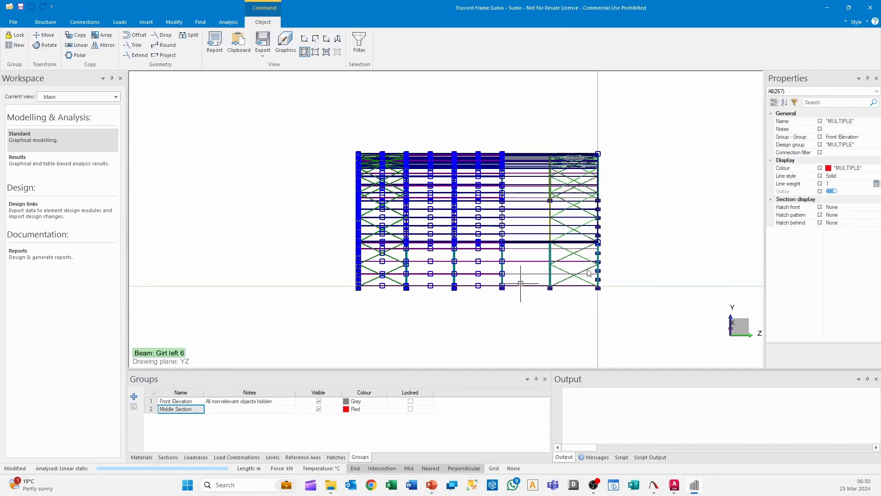
click(859, 137)
click(877, 136)
click(850, 174)
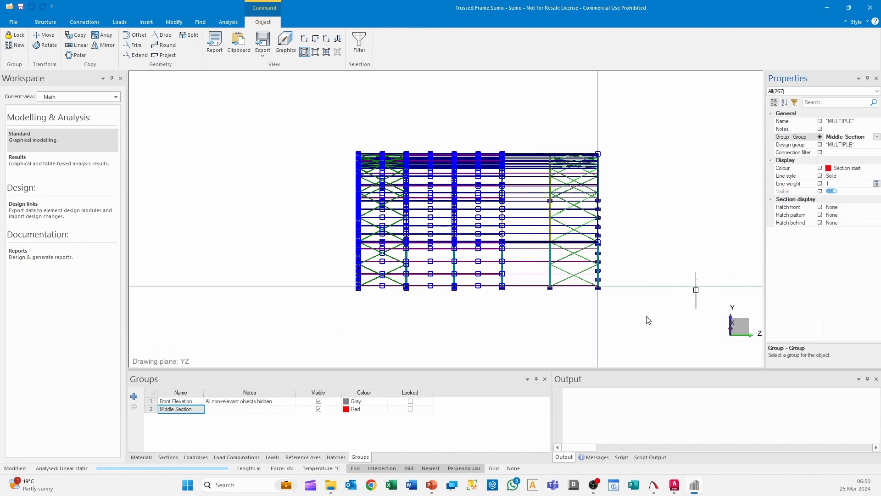
Hide the Middle Section group and examine the remaining bays in front elevation and in 3D
key(Escape)
click(319, 410)
middle_drag(439, 314, 550, 273)
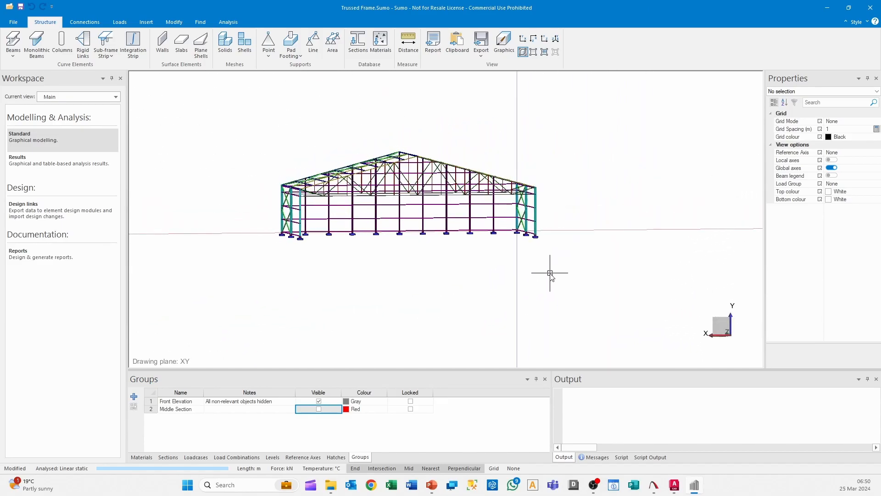
click(527, 42)
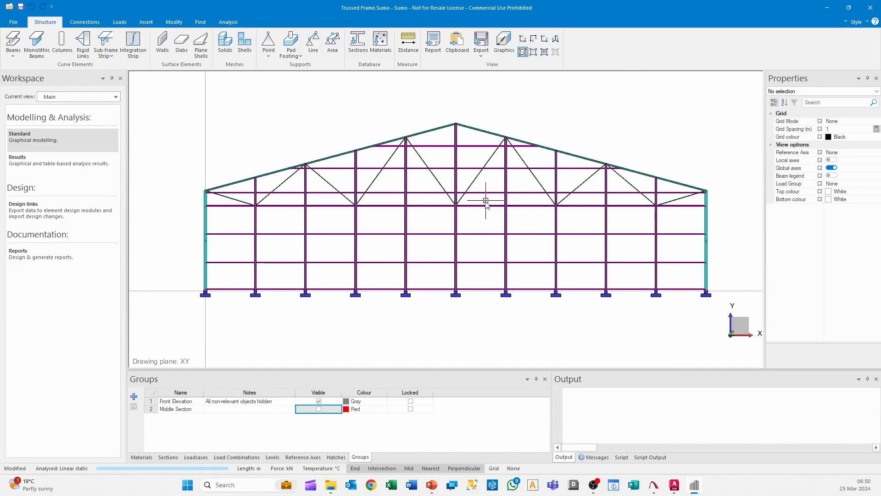
middle_drag(487, 230, 618, 243)
mouse_move(515, 156)
middle_down()
mouse_move(518, 184)
mouse_move(540, 204)
mouse_move(478, 216)
mouse_move(494, 215)
middle_up()
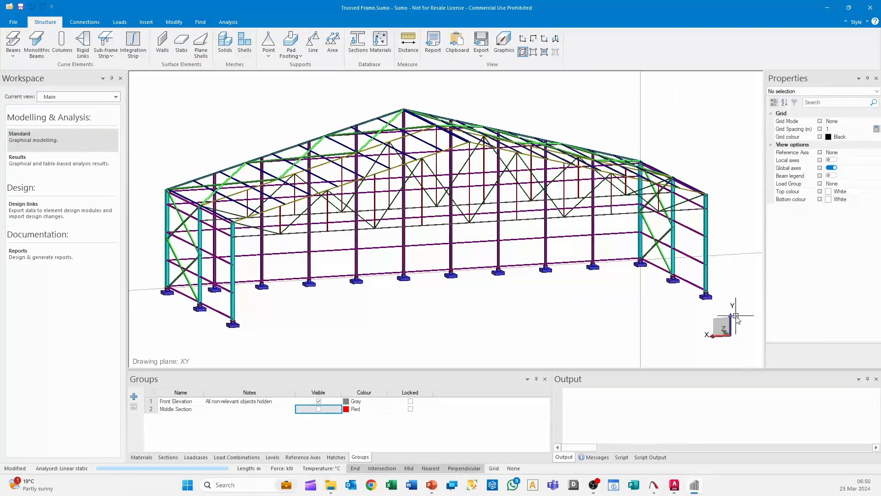
middle_drag(615, 301, 590, 310)
scroll(549, 330, down, 3)
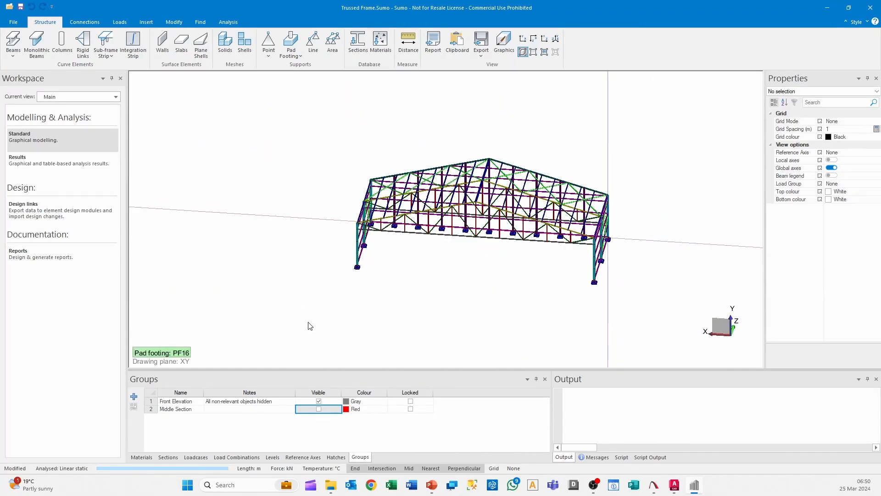
Compare the model with the Middle Section group shown and hidden, leaving the group visible
click(319, 409)
mouse_move(591, 319)
middle_down()
mouse_move(519, 286)
mouse_move(576, 321)
middle_up()
scroll(625, 258, up, 2)
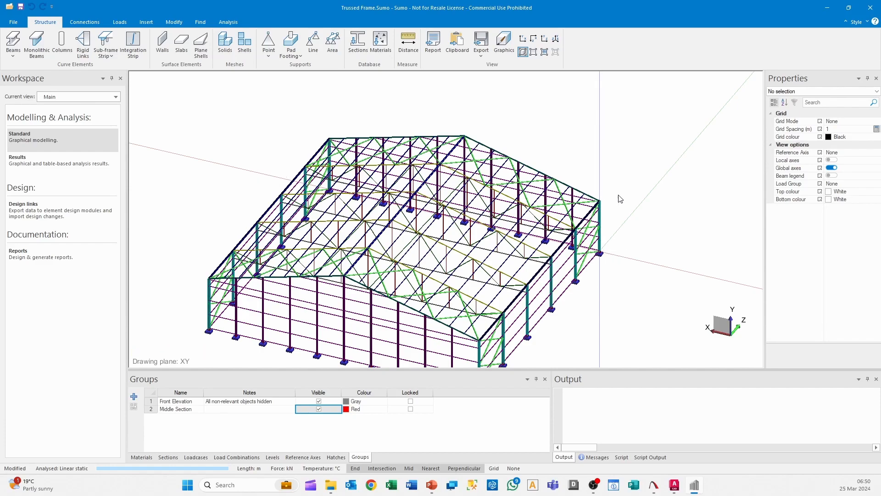
scroll(663, 261, down, 1)
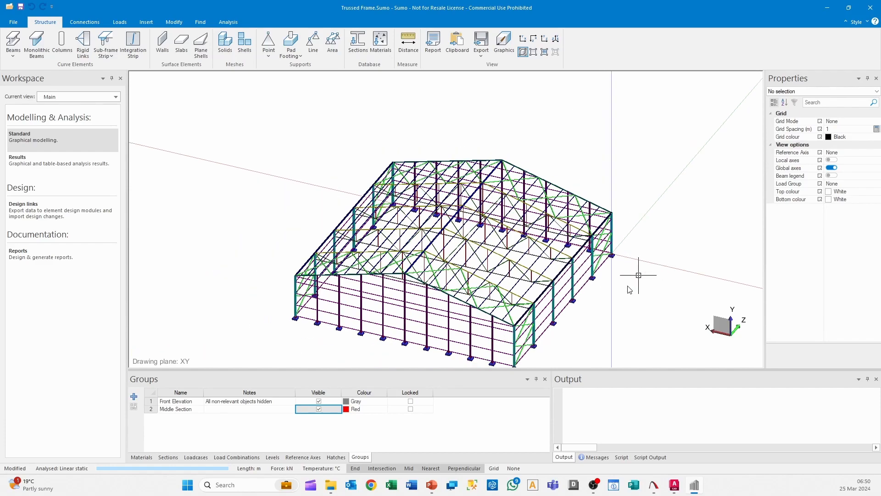
click(319, 409)
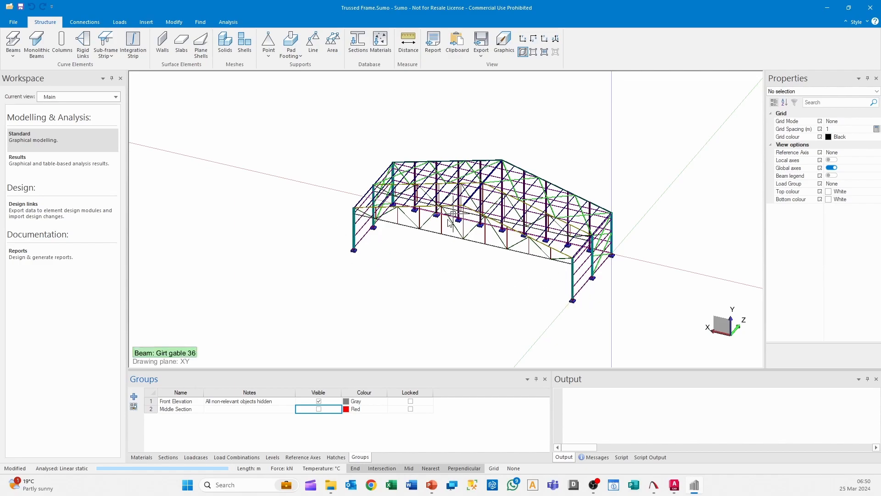
click(319, 409)
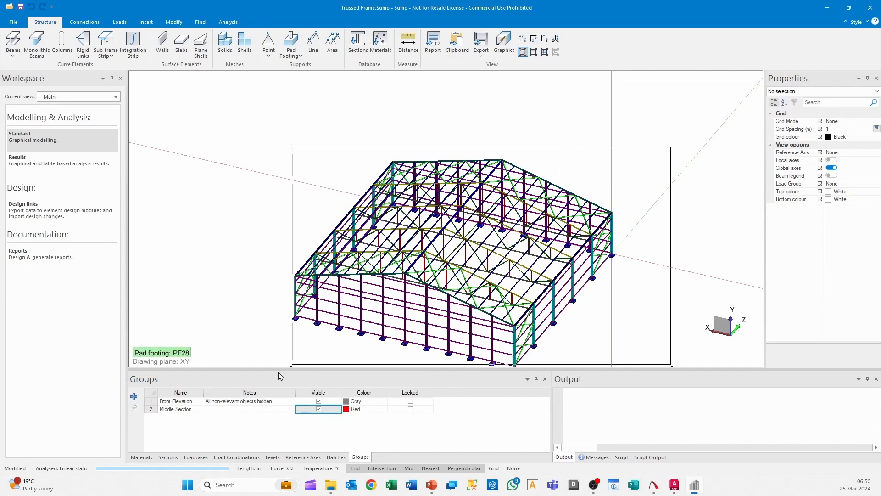
Select the whole building in wireframe display and locate the cut frame by briefly hiding the Middle Section group
drag(592, 138, 594, 137)
drag(688, 86, 262, 328)
scroll(522, 228, up, 2)
click(316, 51)
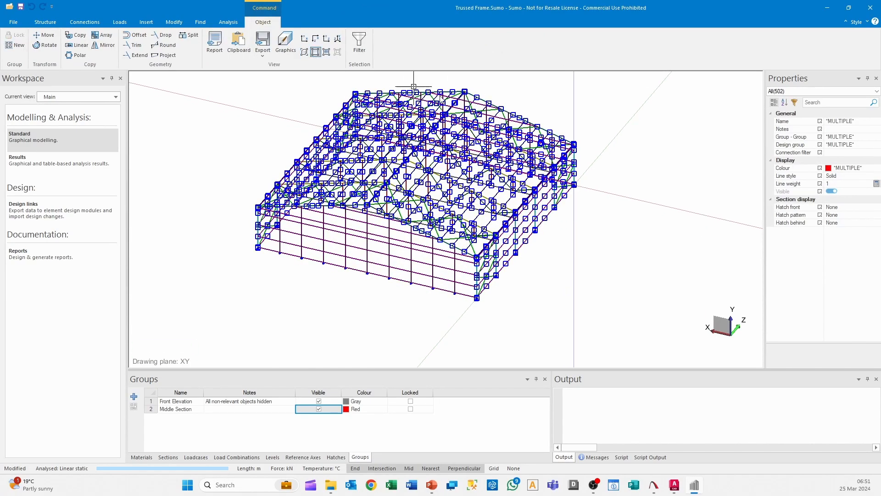
click(319, 409)
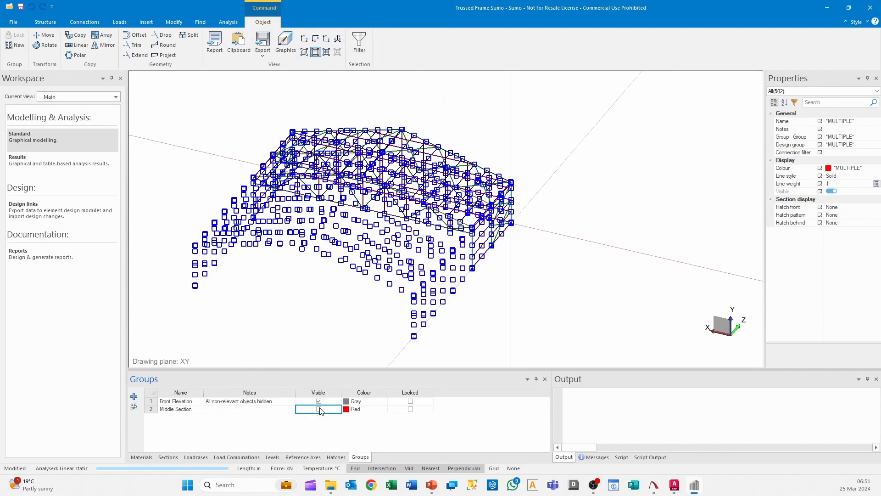
click(320, 409)
Move the selected building 20 m along its length, from the cut frame's corner footing to the origin
click(53, 36)
scroll(505, 298, up, 8)
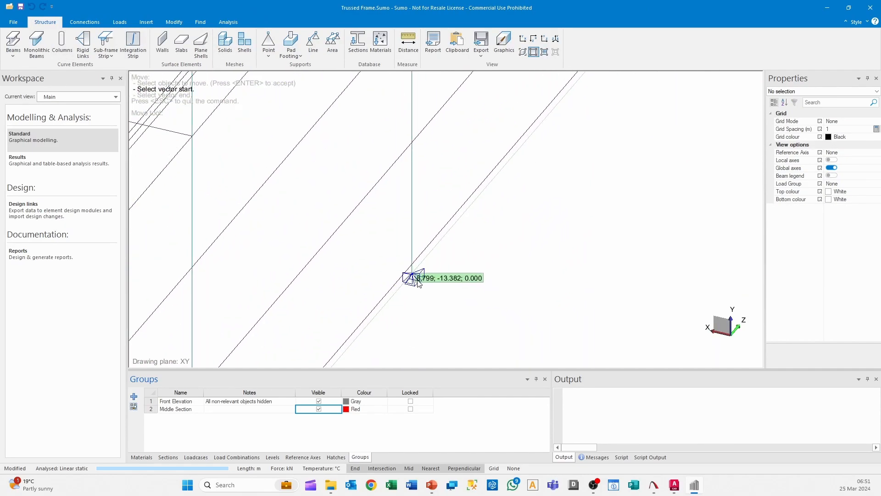
click(426, 277)
scroll(407, 268, down, 2)
scroll(406, 266, down, 1)
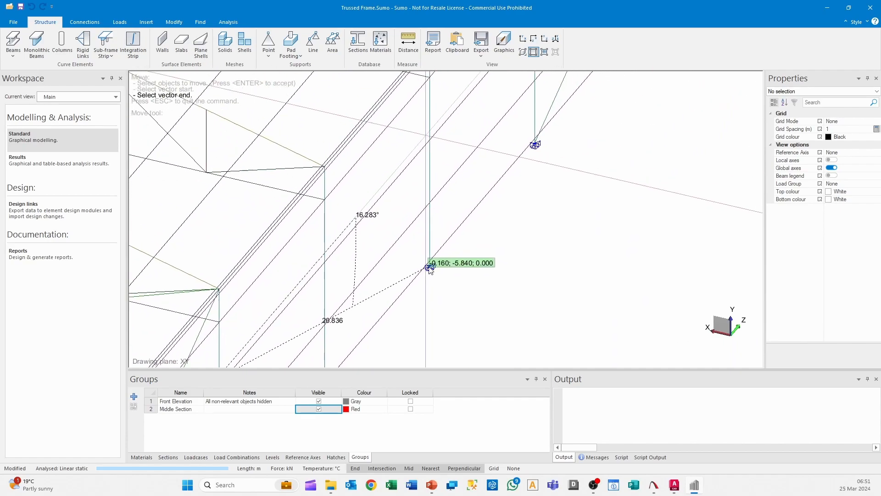
middle_drag(413, 271, 611, 404)
middle_drag(496, 469, 449, 228)
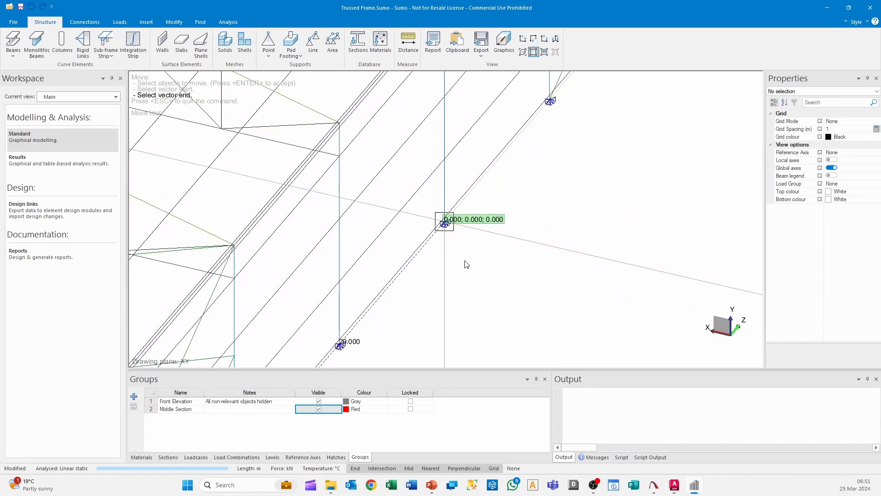
click(407, 219)
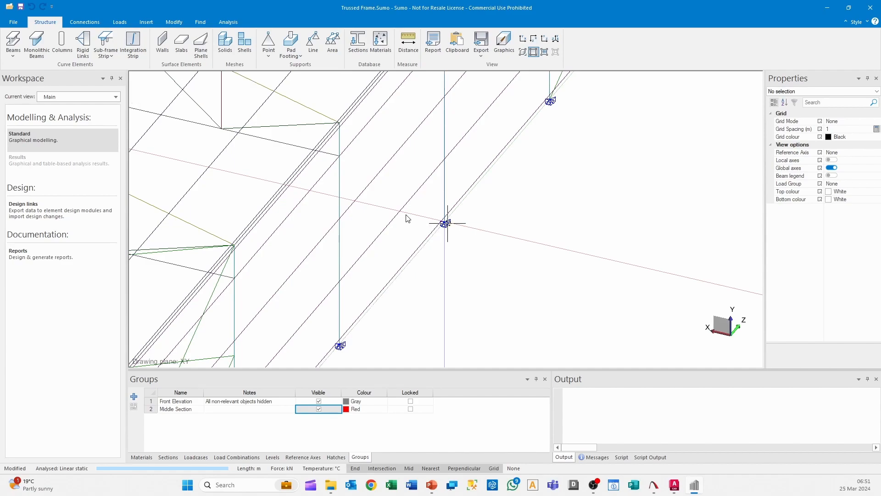
Restore the rendered display and hide the Middle Section group, viewing the model in front elevation
scroll(421, 130, down, 3)
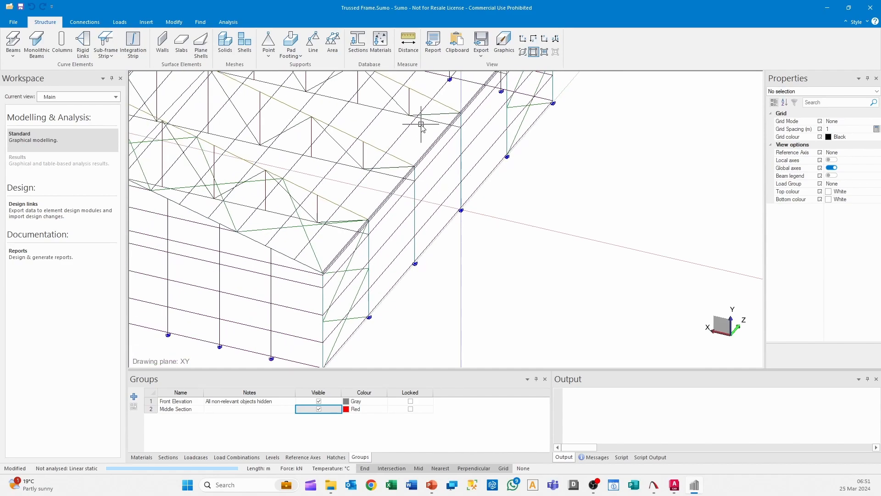
click(523, 53)
click(319, 410)
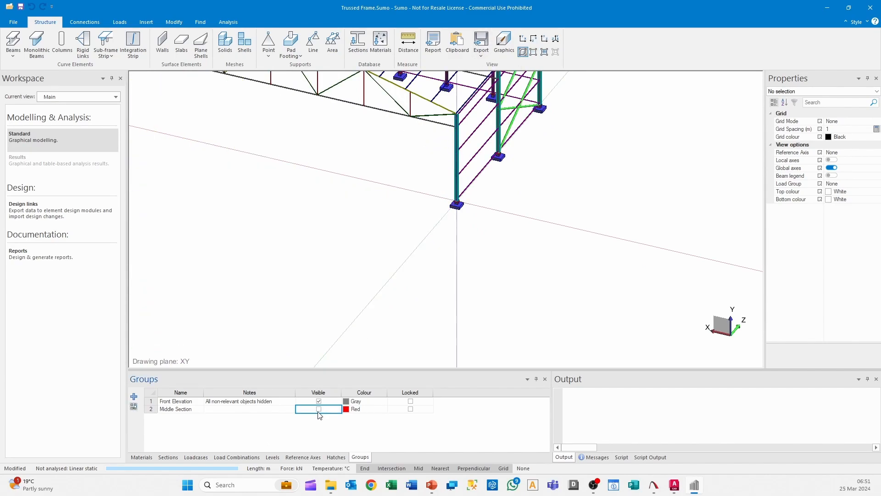
click(522, 39)
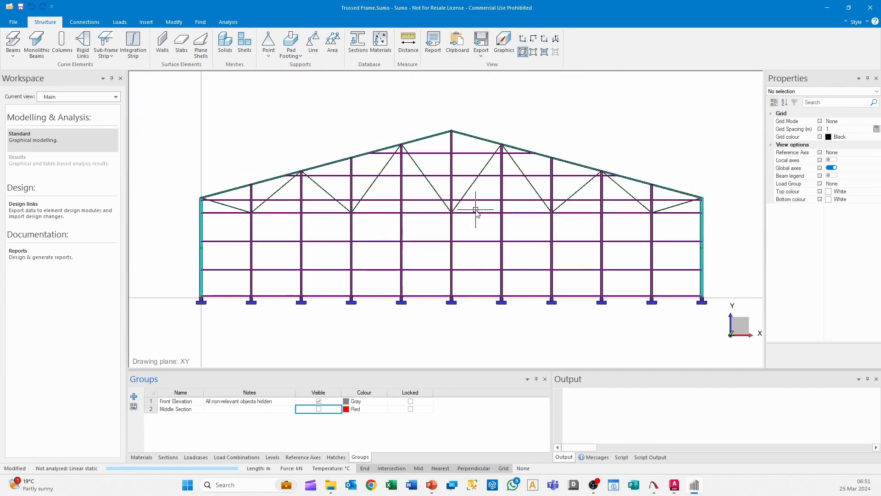
Assign all visible objects on the end-wall side of the frame at the origin to the Middle Section group
mouse_move(478, 212)
middle_down()
mouse_move(508, 230)
mouse_move(425, 244)
mouse_move(478, 246)
middle_up()
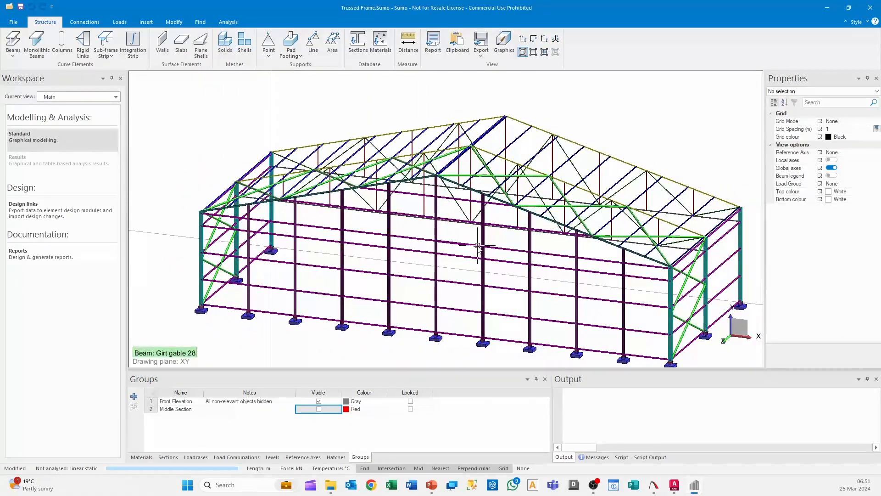
scroll(478, 246, down, 7)
mouse_move(481, 287)
middle_down()
mouse_move(411, 321)
mouse_move(398, 316)
mouse_move(384, 287)
mouse_move(368, 289)
mouse_move(439, 321)
mouse_move(467, 306)
mouse_move(523, 299)
mouse_move(500, 291)
mouse_move(523, 294)
middle_up()
middle_drag(466, 306, 499, 142)
drag(473, 158, 345, 349)
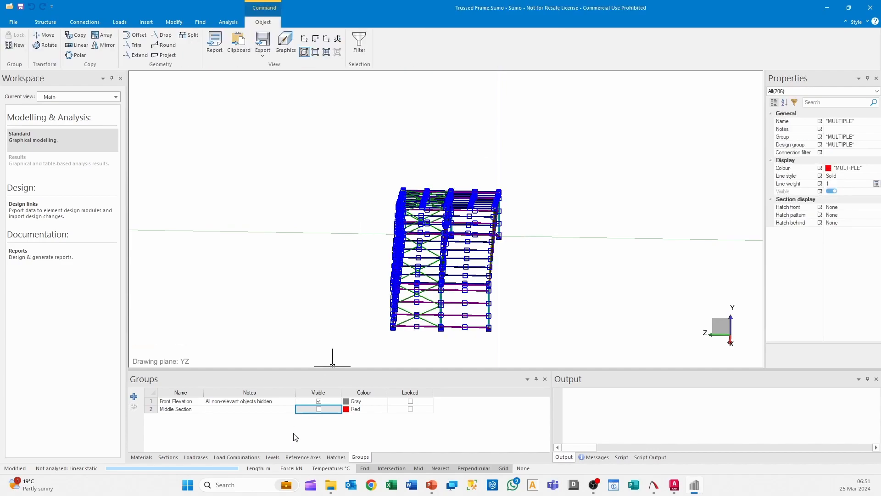
click(863, 137)
click(863, 137)
click(847, 161)
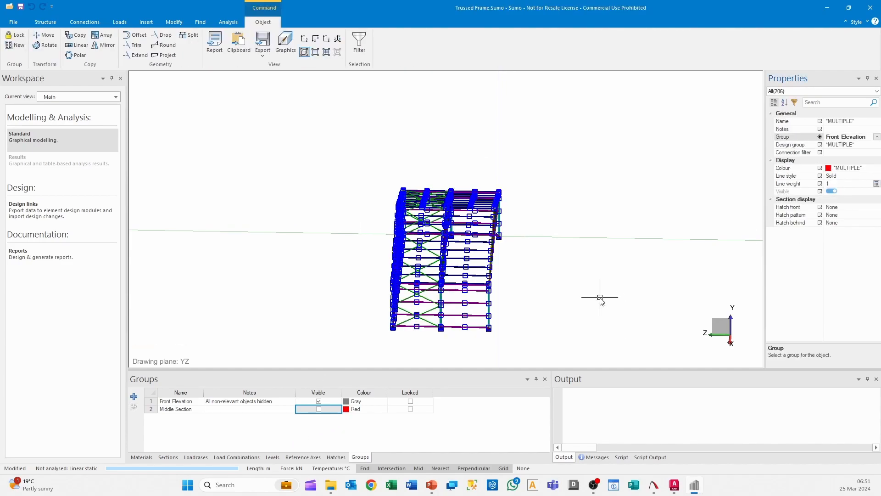
click(876, 137)
click(856, 168)
key(Escape)
Export the front view of the isolated trussed frame as an AutoCAD DXF file named Middle Section
middle_drag(603, 269, 535, 273)
scroll(440, 228, up, 1)
click(523, 38)
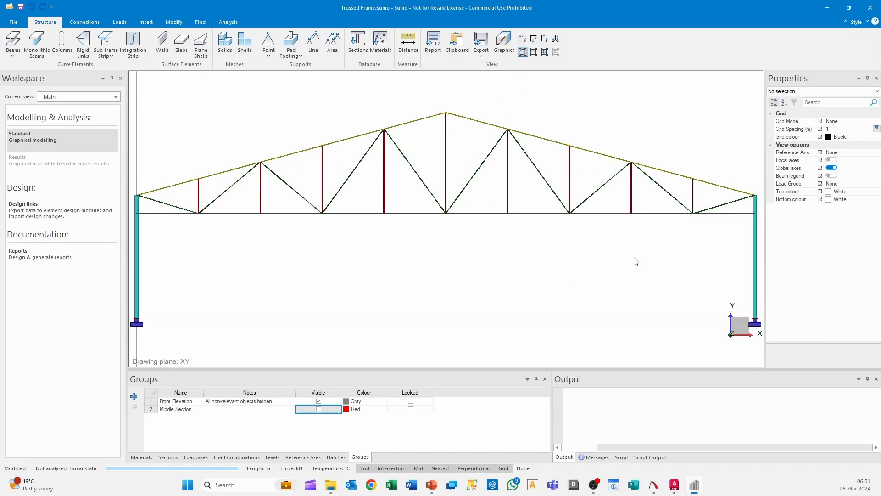
click(485, 52)
click(491, 72)
click(482, 283)
text(Middle Section)
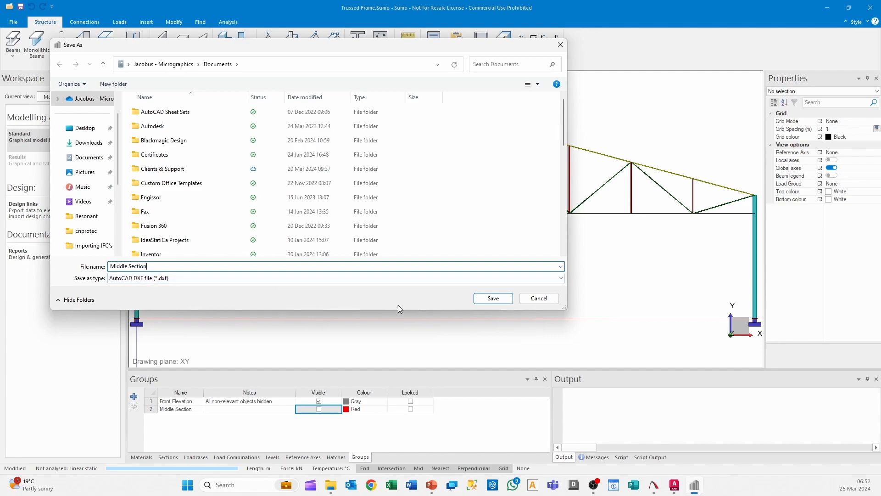
click(493, 299)
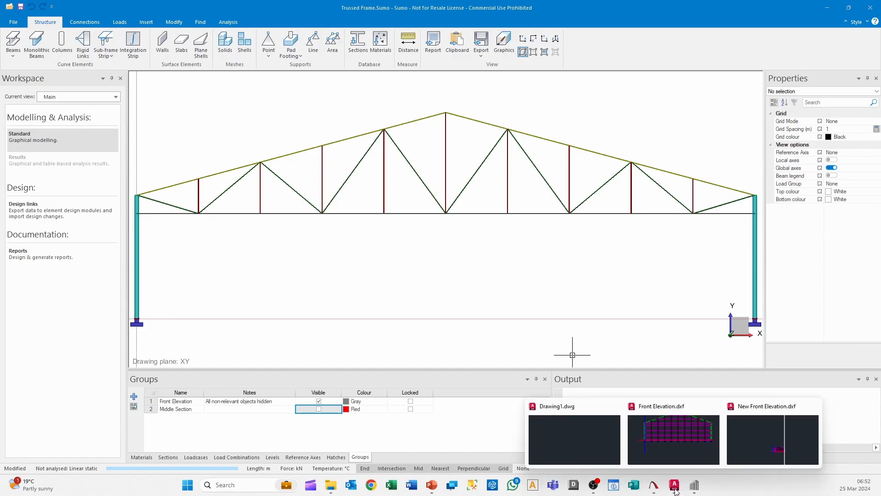
Switch to AutoCAD and open the Middle Section.dxf file
click(547, 429)
click(15, 7)
click(20, 76)
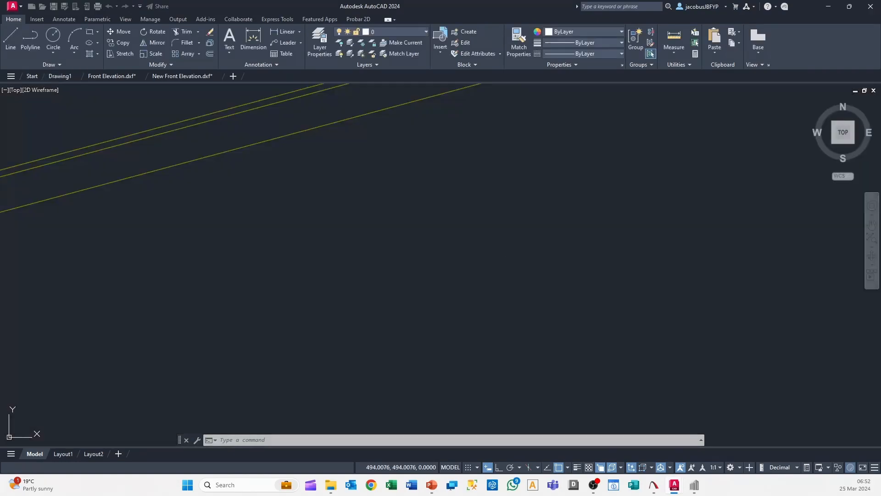
Examine the truss members, columns and footings in the exported drawing
scroll(541, 242, down, 10)
scroll(509, 240, up, 5)
scroll(537, 174, up, 8)
scroll(543, 171, down, 4)
middle_drag(531, 127, 542, 236)
scroll(478, 179, up, 6)
scroll(497, 256, down, 7)
scroll(704, 309, up, 8)
scroll(710, 308, down, 3)
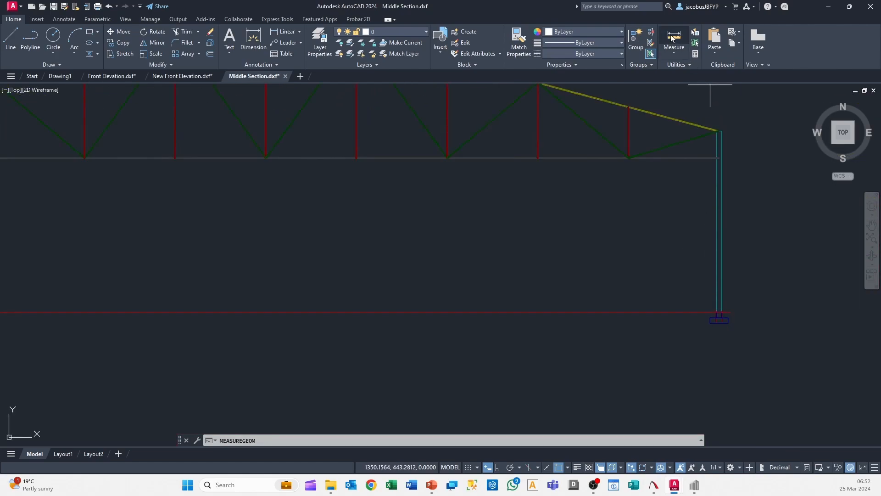
Measure the horizontal distance between the outer faces of the two end columns
click(674, 39)
scroll(714, 250, up, 4)
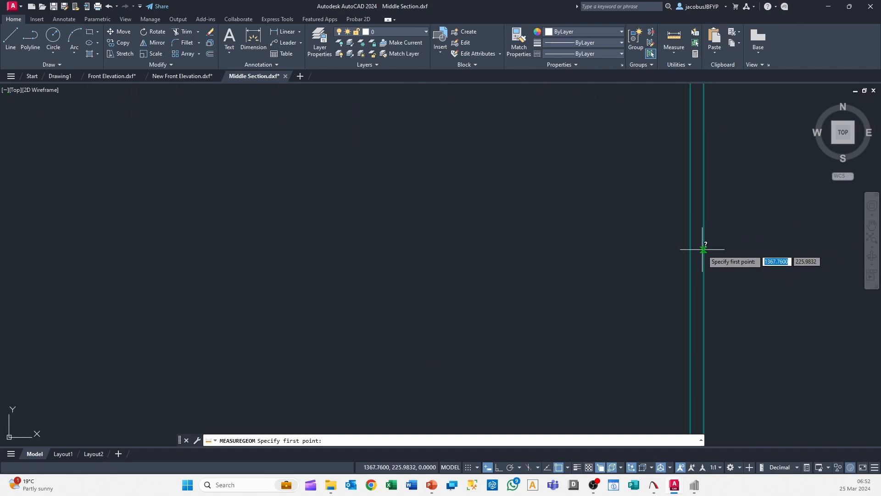
click(703, 249)
scroll(508, 255, down, 5)
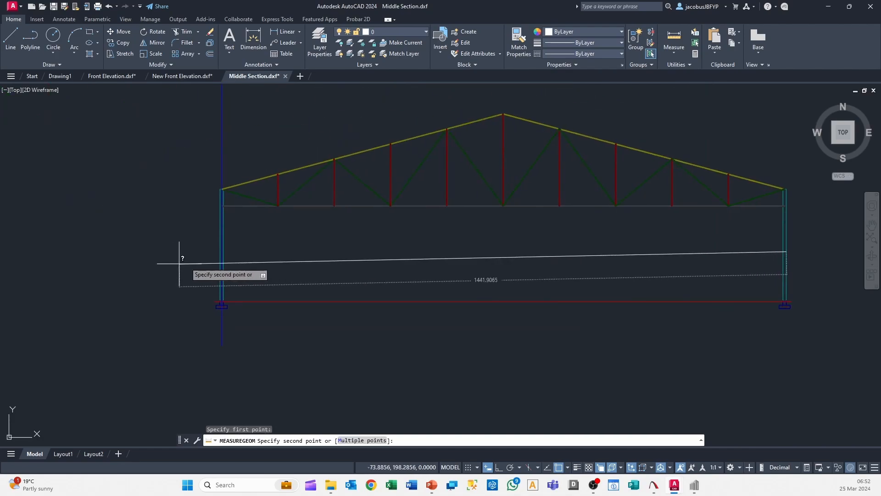
click(220, 251)
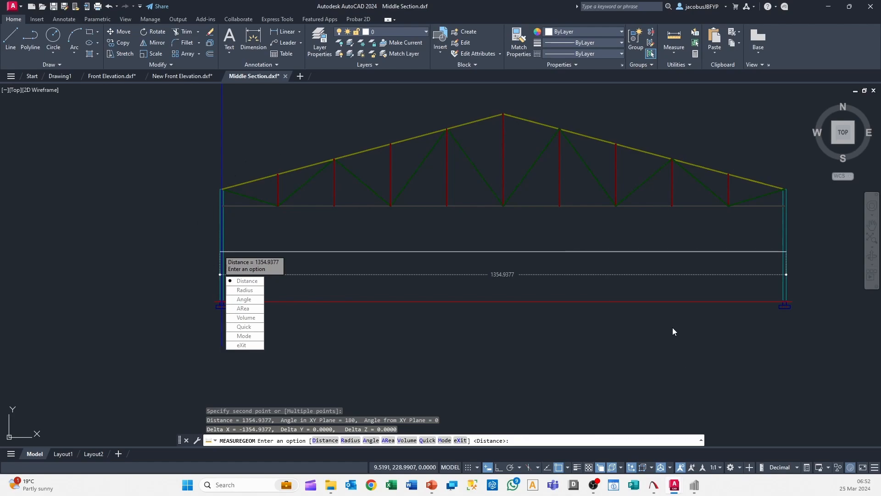
click(643, 344)
key(Escape)
Look over the truss apex and the whole frame in the drawing, and switch back to Sumo
middle_drag(613, 236, 585, 268)
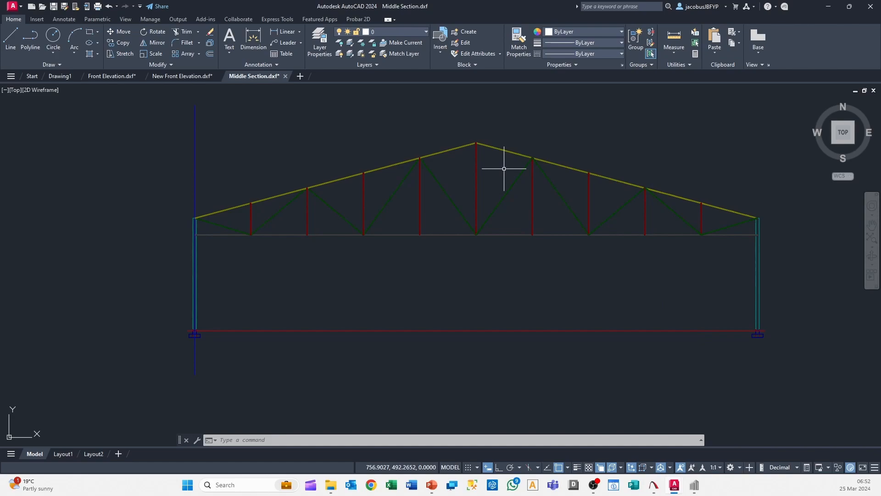
scroll(504, 169, up, 8)
scroll(449, 234, down, 6)
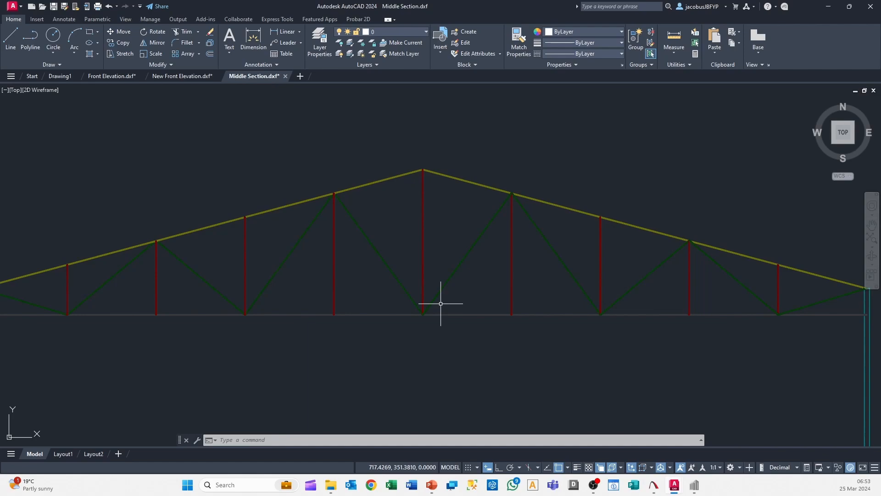
scroll(441, 303, down, 2)
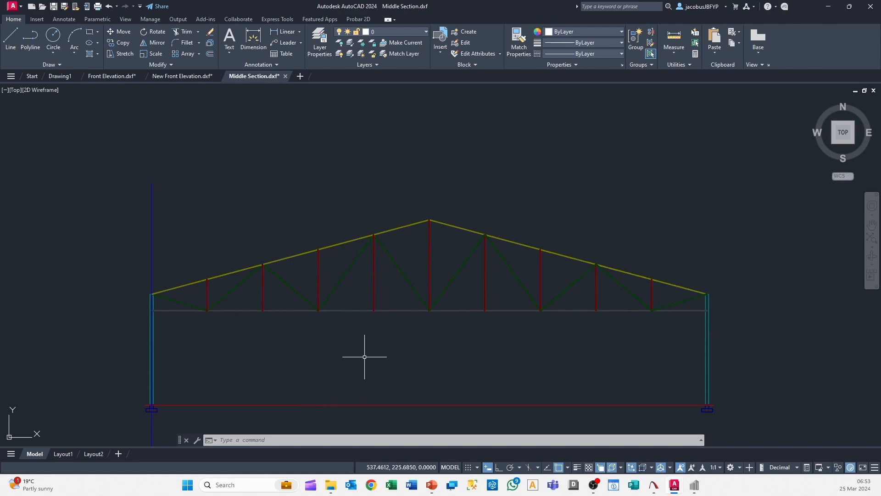
click(701, 493)
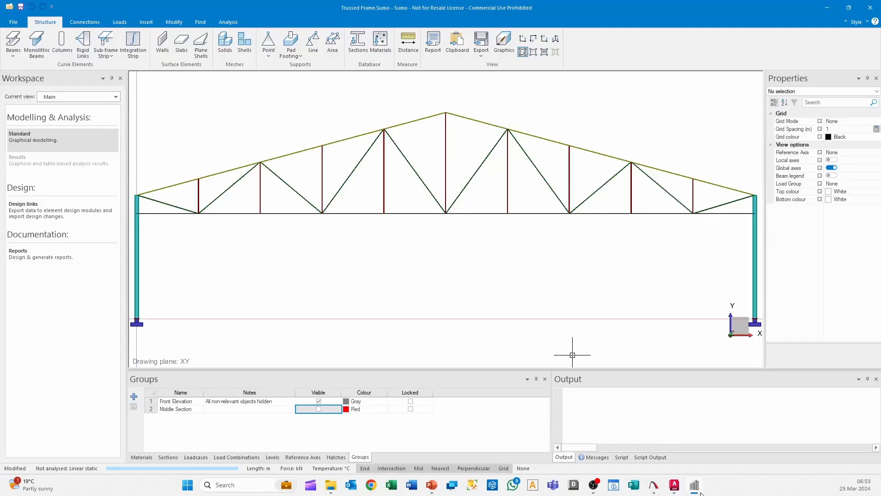